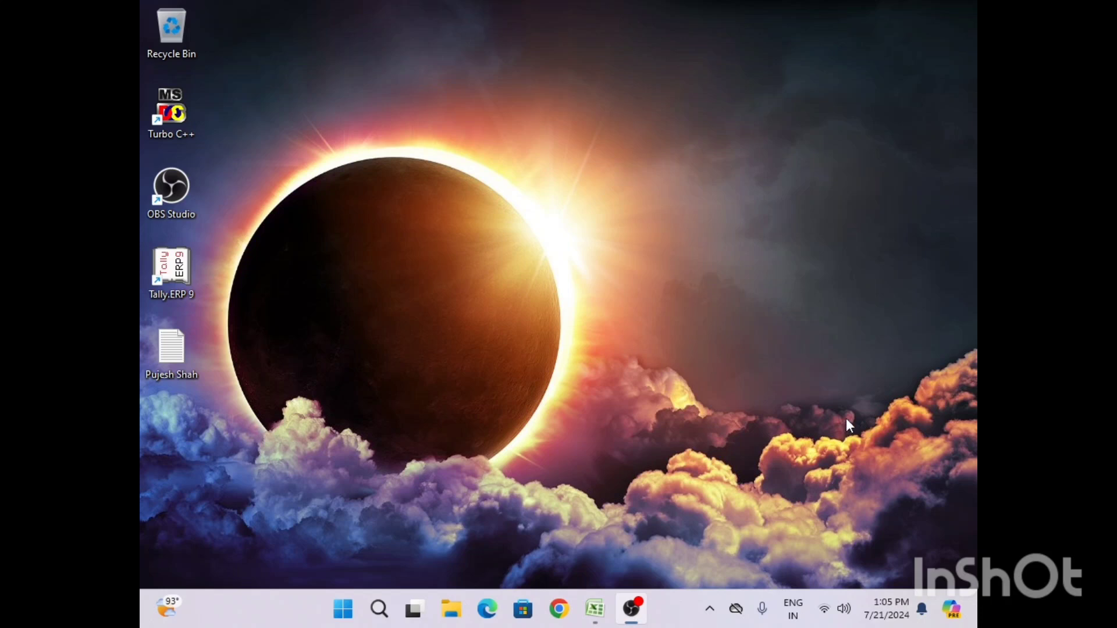
Switch to the open Excel workbook, look at the title on Sheet2, and return to the Pivot Table sheet
click(872, 50)
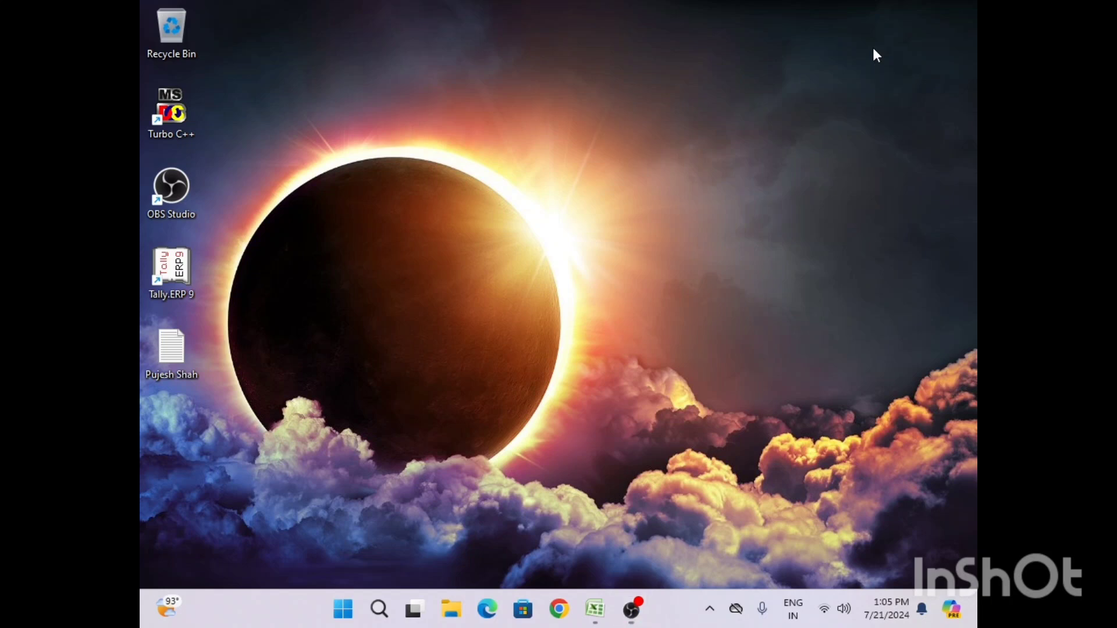
click(593, 610)
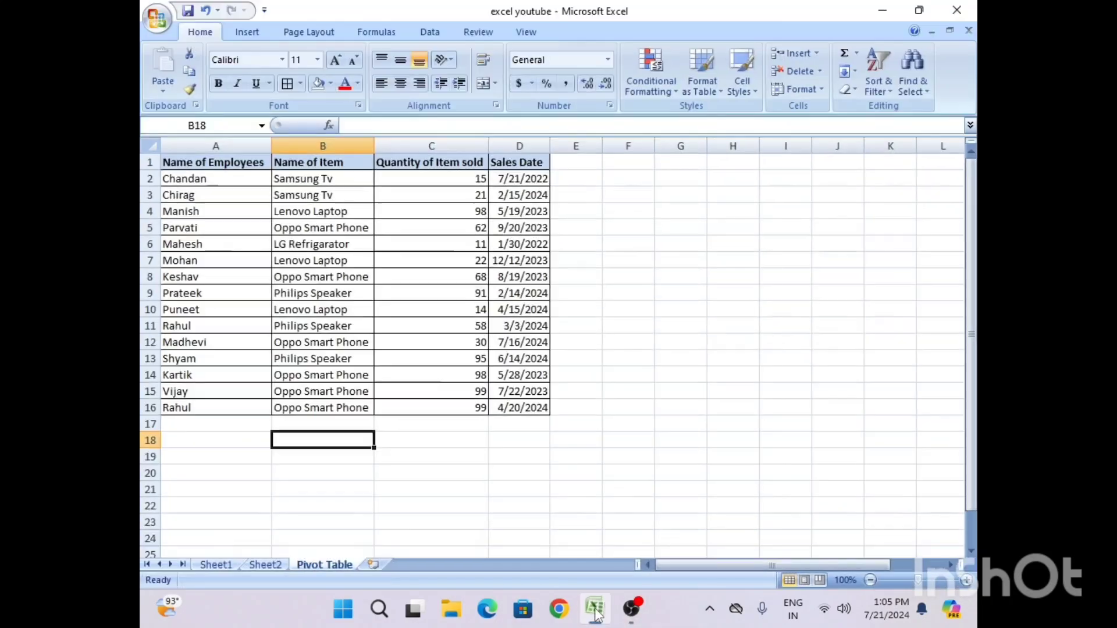
click(271, 563)
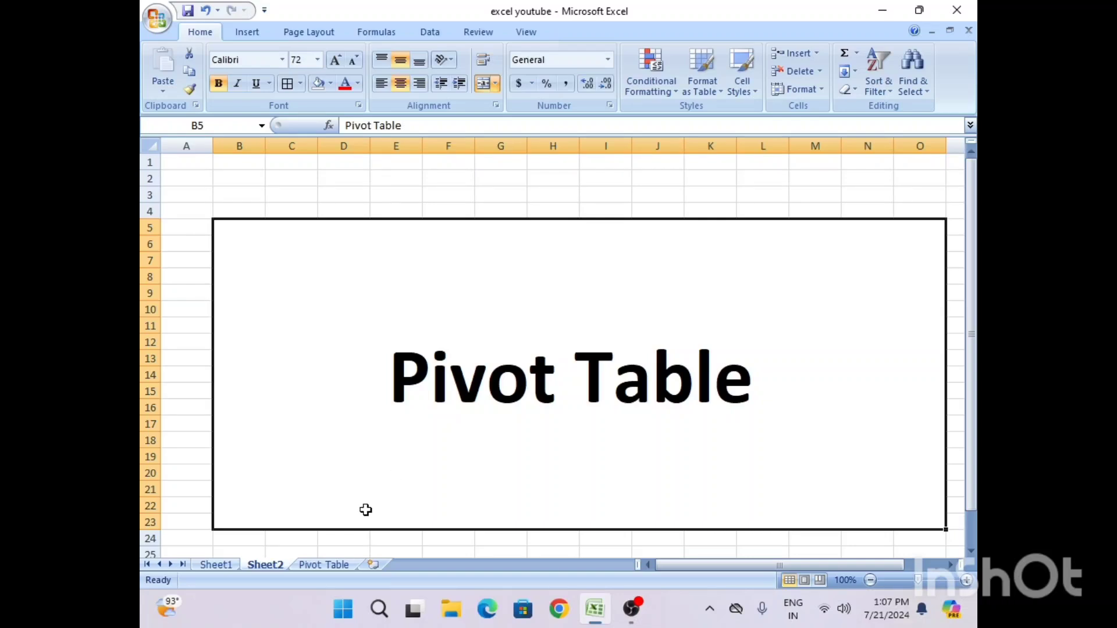
click(326, 563)
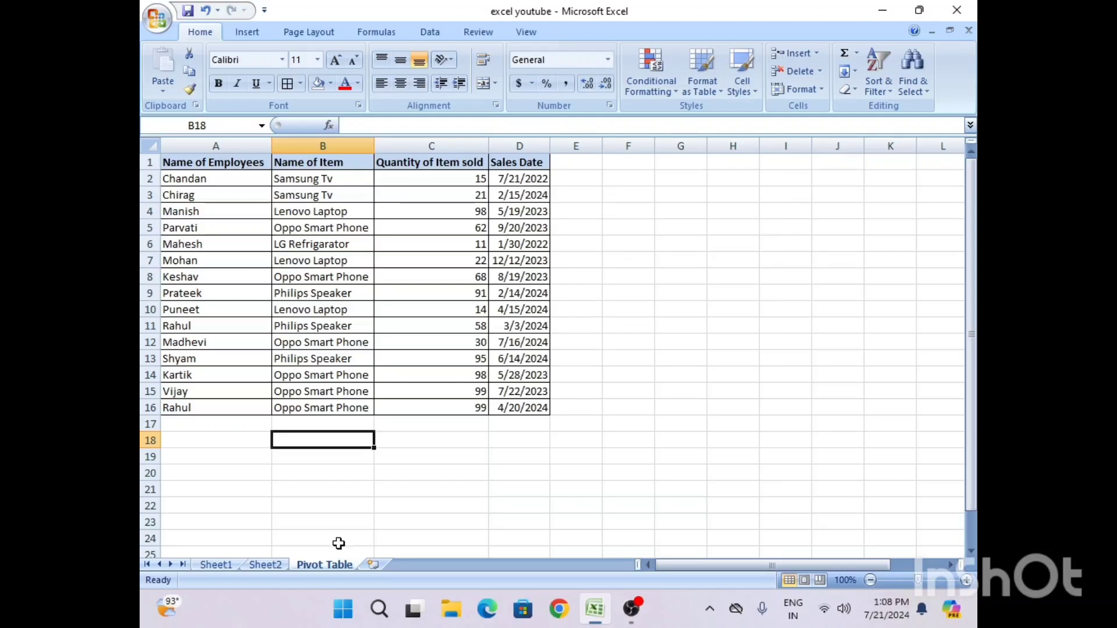
Create a PivotTable on a new worksheet from the sales data in A1:D16 of the Pivot Table sheet
click(250, 34)
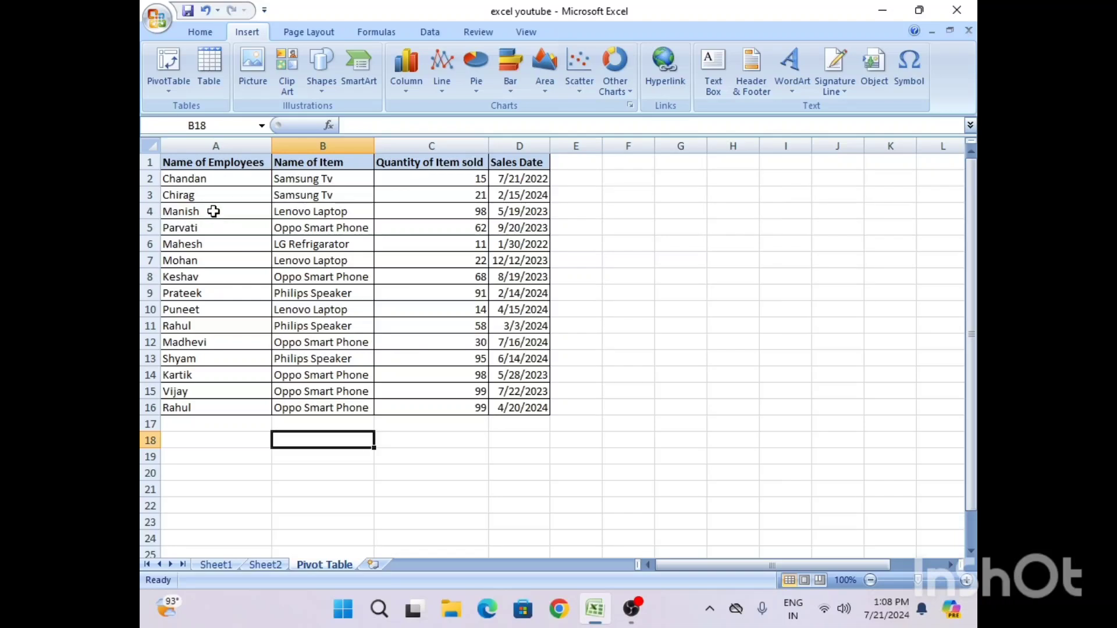
drag(192, 162, 534, 410)
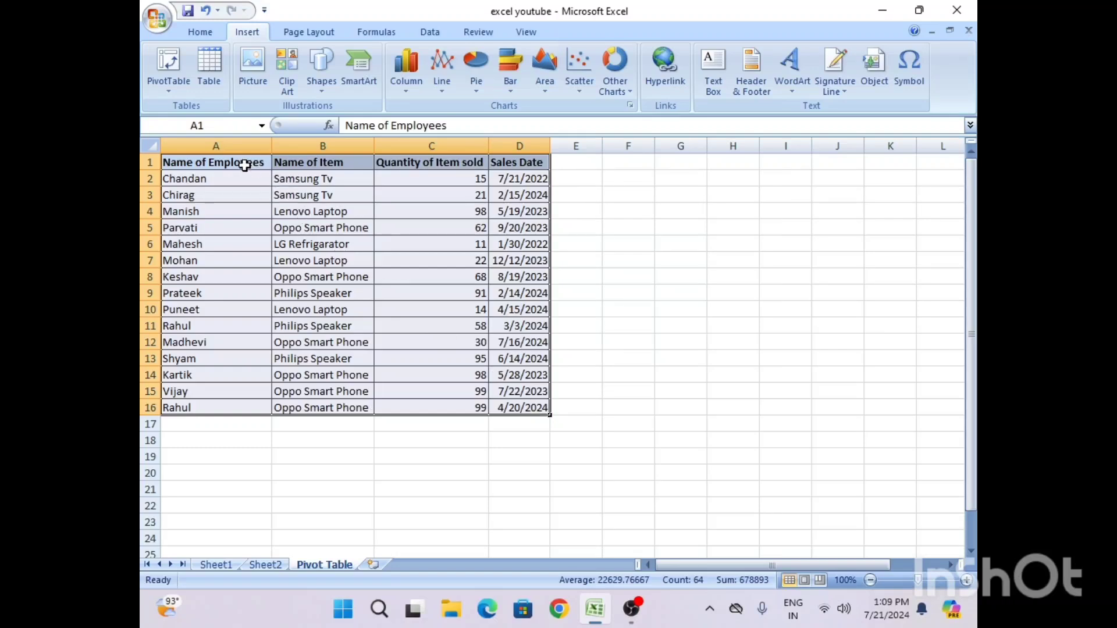
click(168, 82)
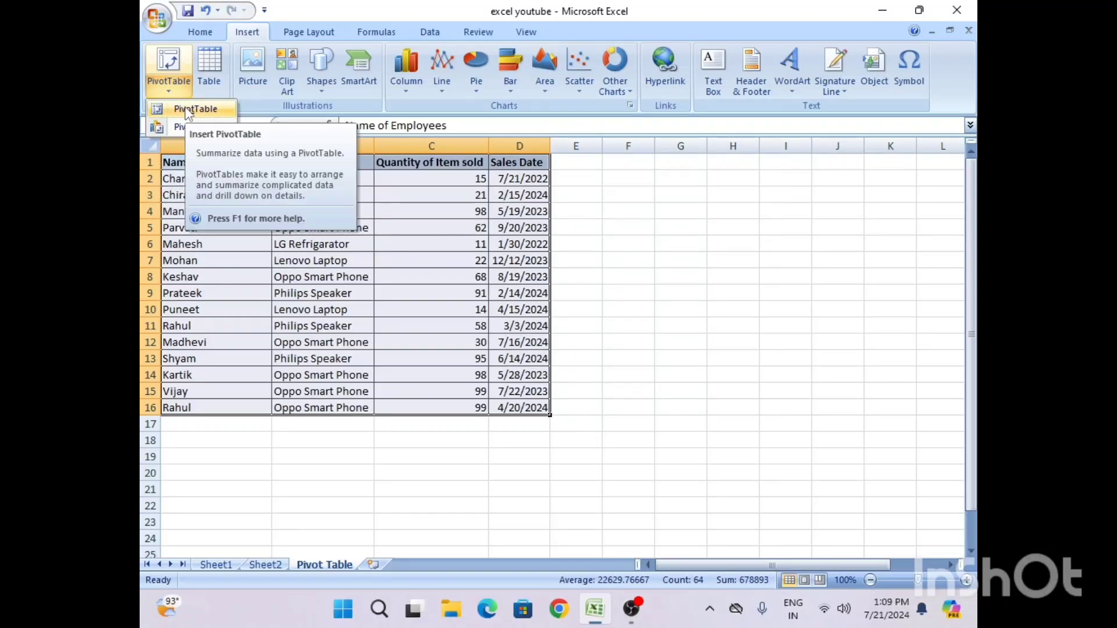
click(187, 111)
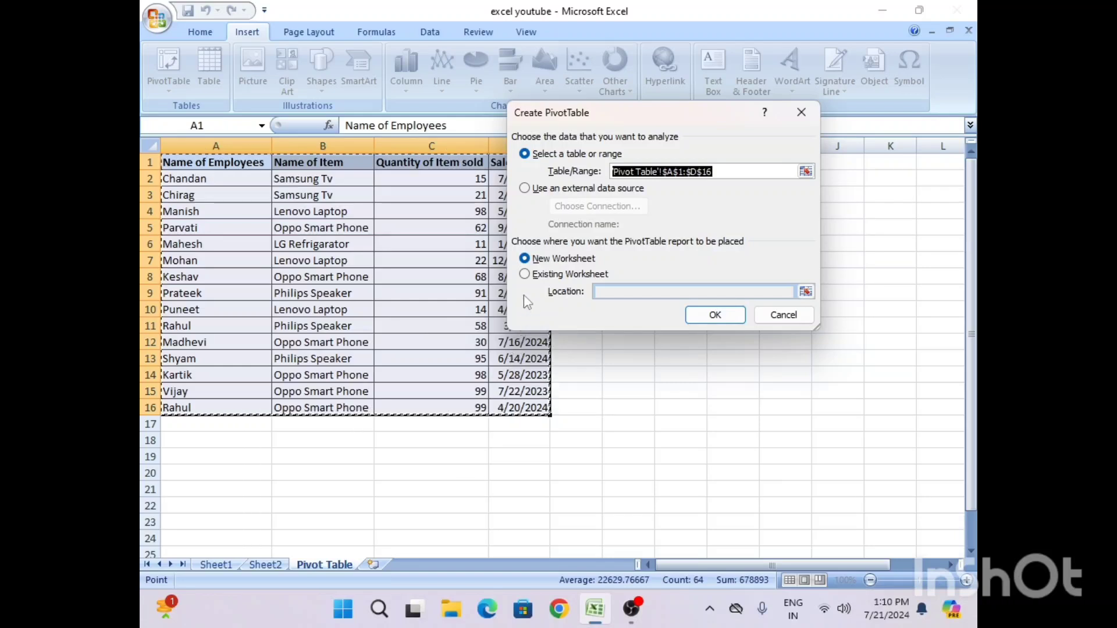
click(525, 260)
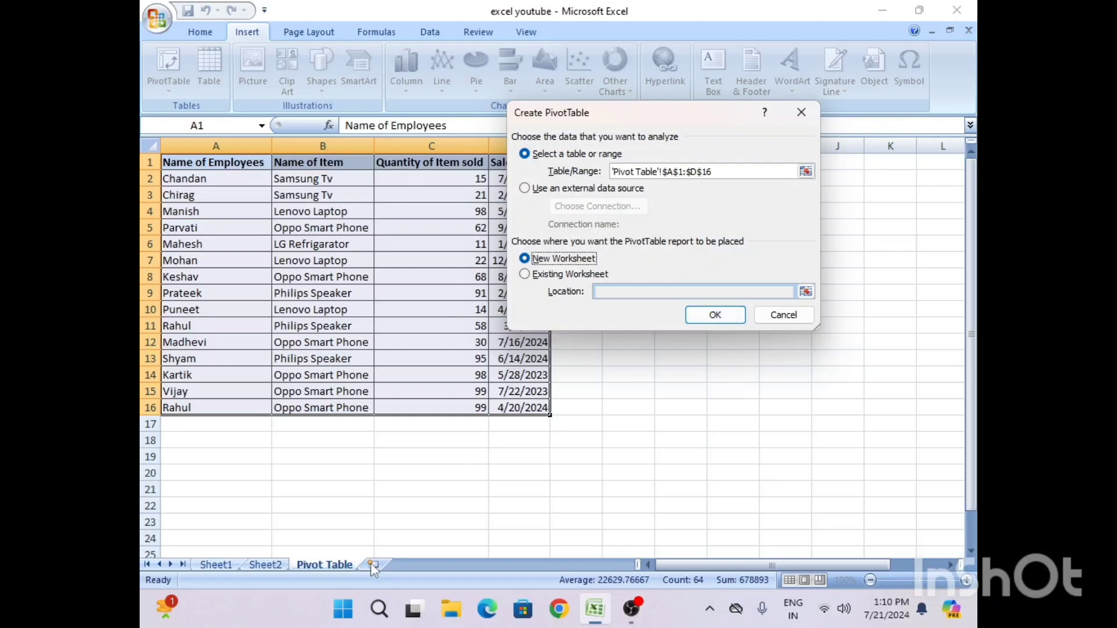
click(702, 320)
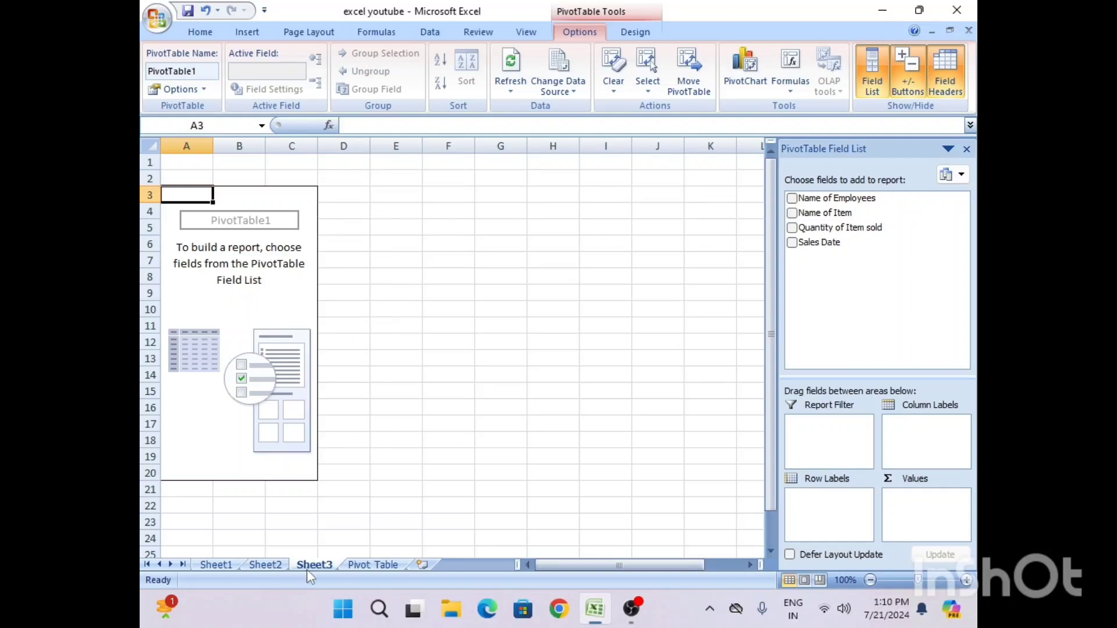
Add the fields Name of Employees, Name of Item and Quantity of Item sold to the pivot table on Sheet3
click(363, 567)
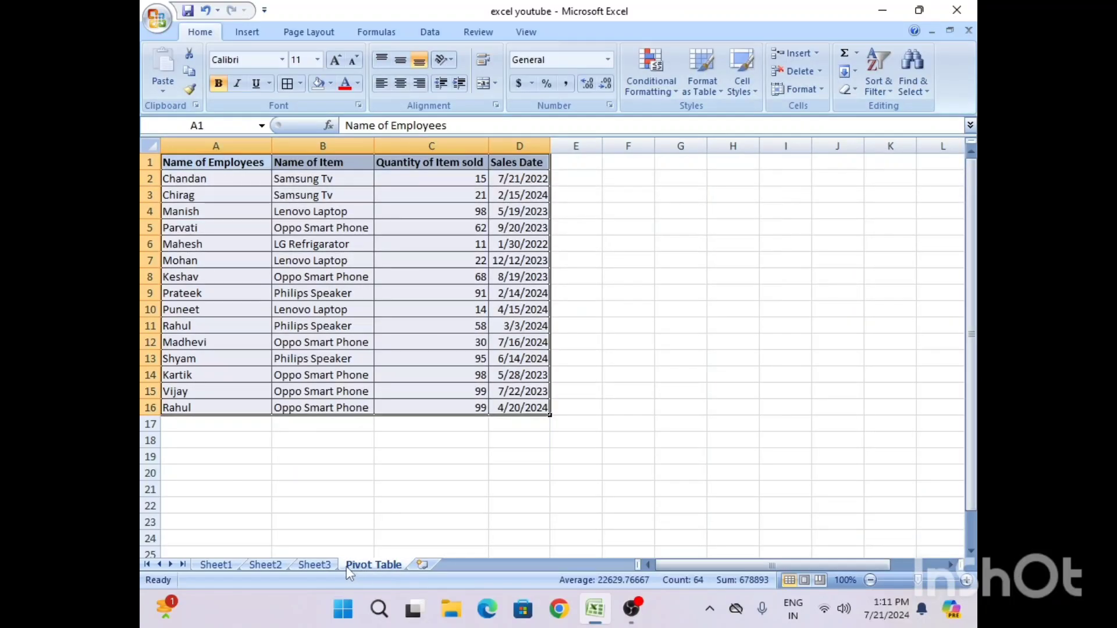
click(314, 566)
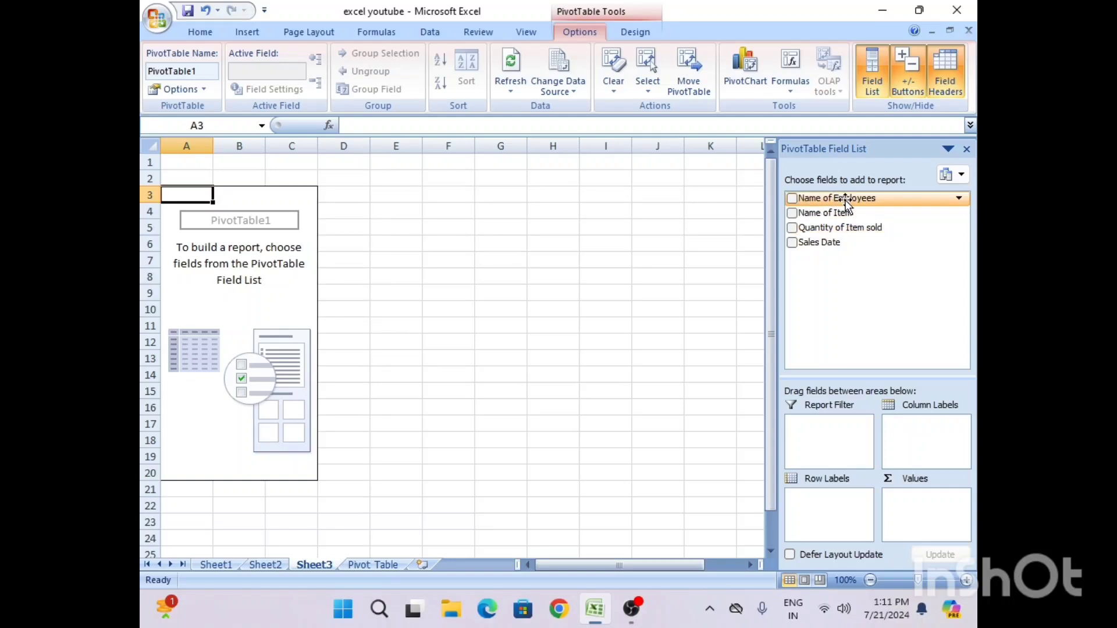
click(792, 199)
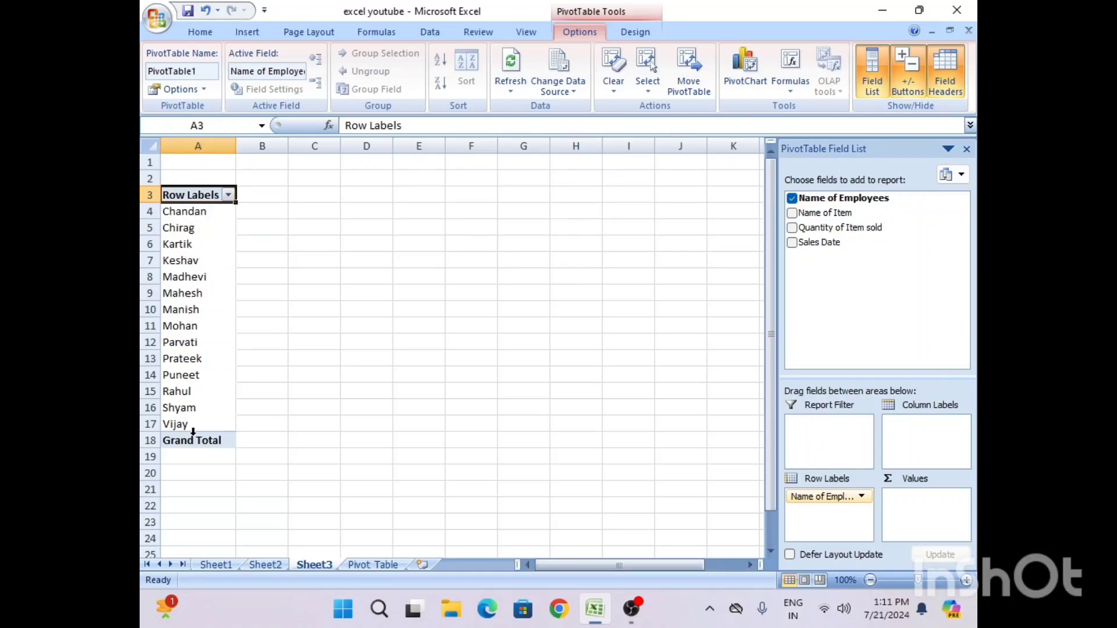
click(792, 213)
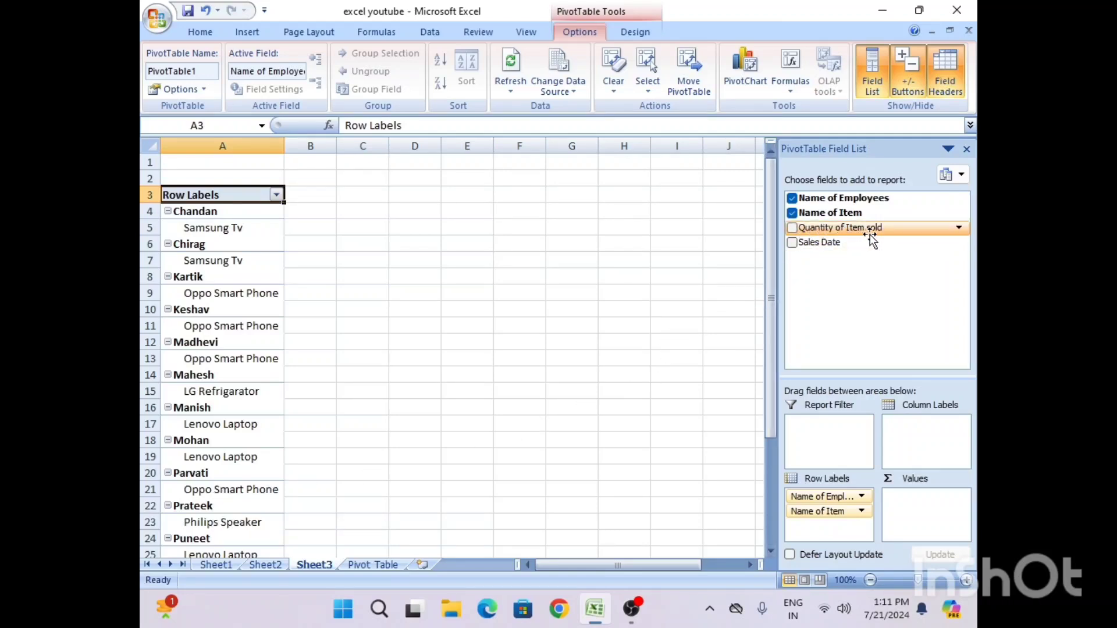
click(792, 228)
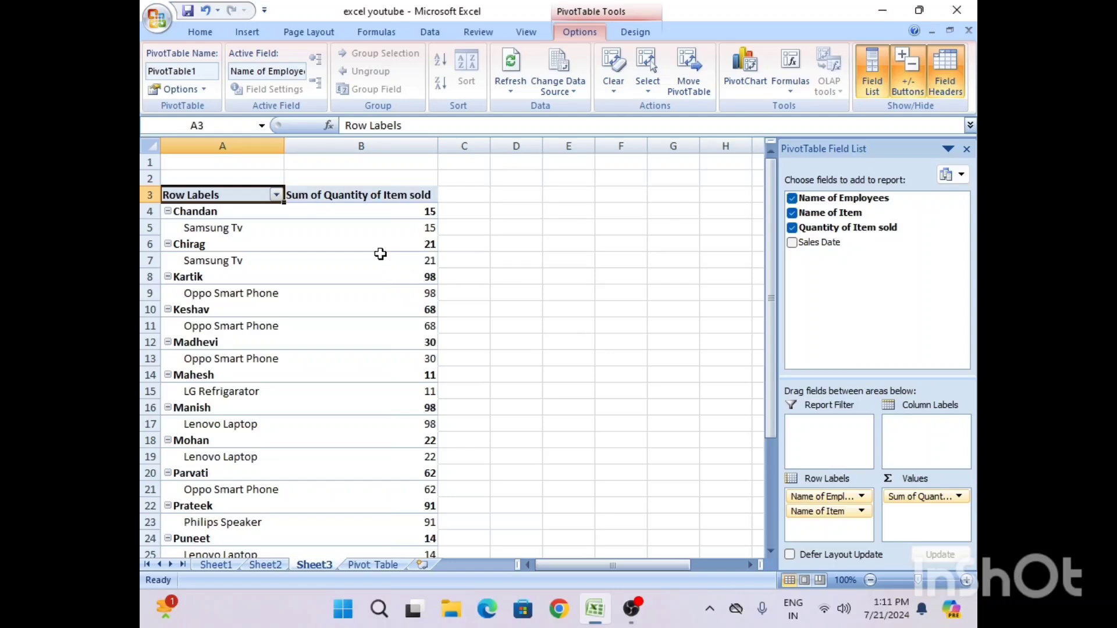
Hide the PivotTable Field List by selecting outside the pivot table, bring it back by reselecting the table, and close it
mouse_move(380, 253)
mouse_move(313, 206)
click(574, 229)
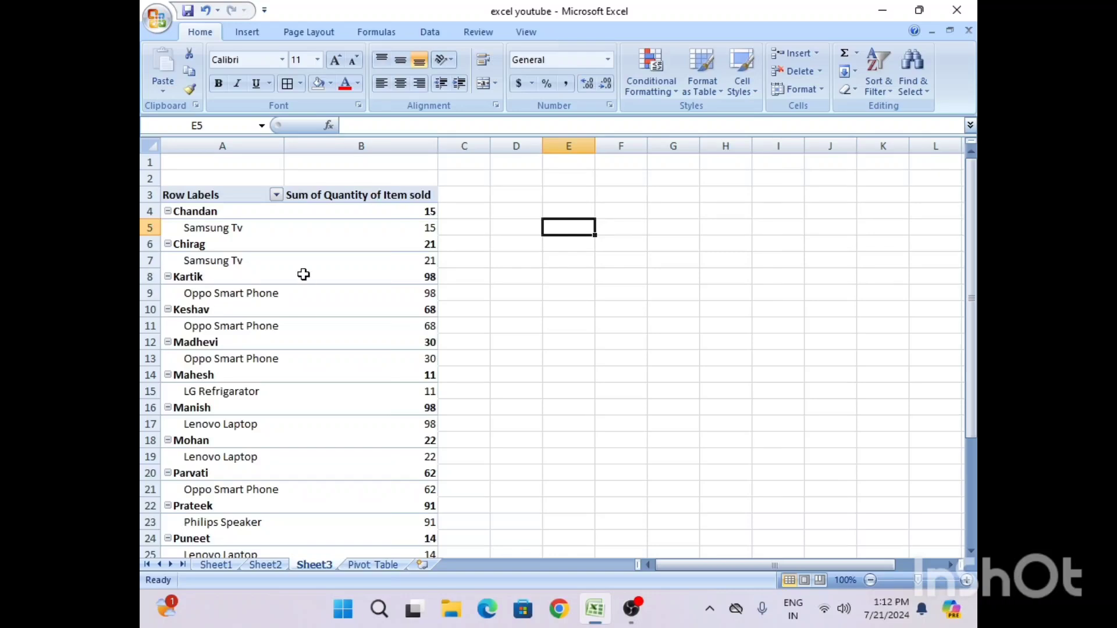
click(265, 244)
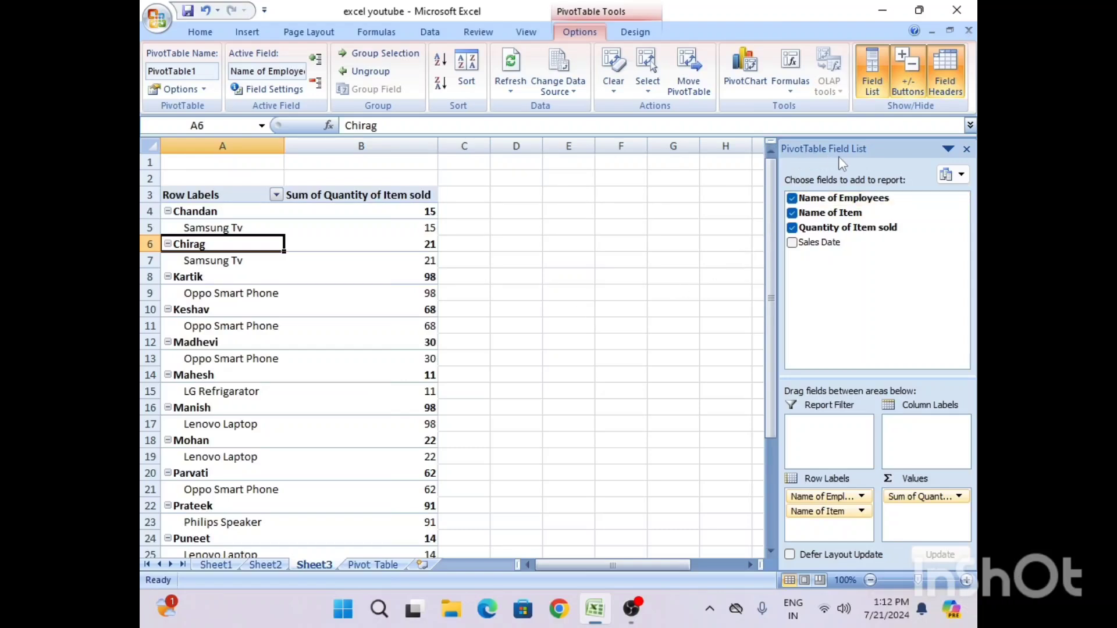
click(967, 150)
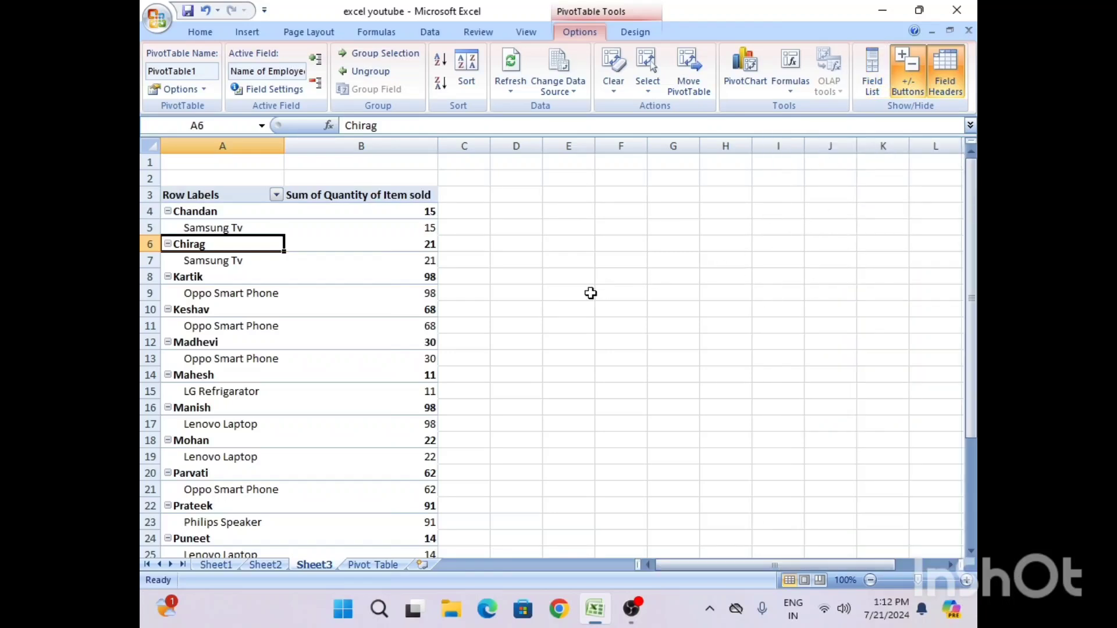
click(561, 293)
click(290, 265)
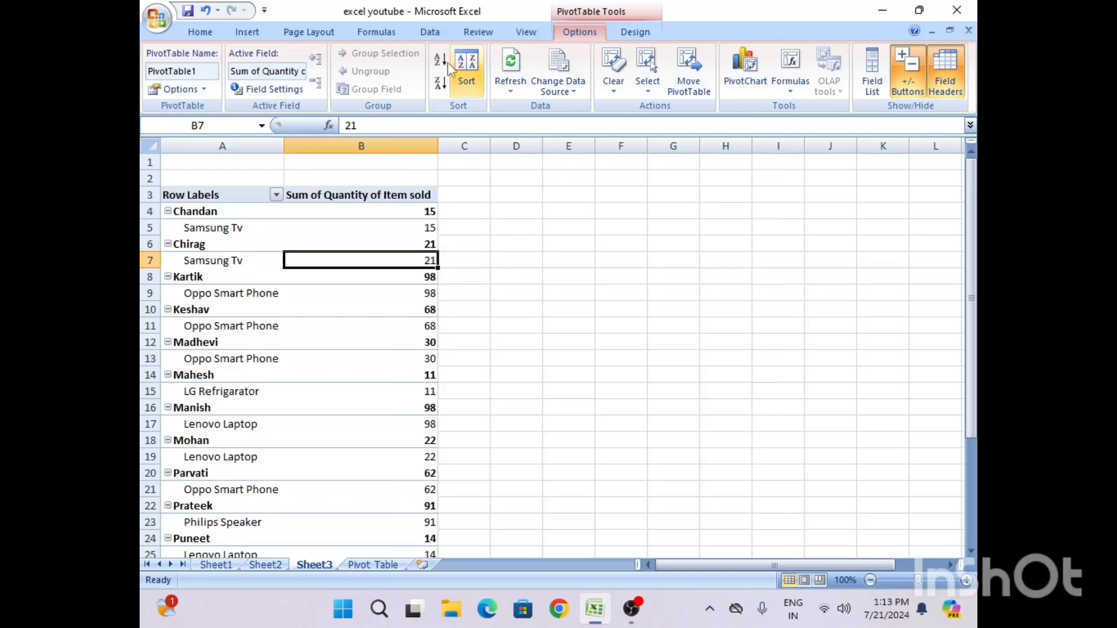
click(427, 34)
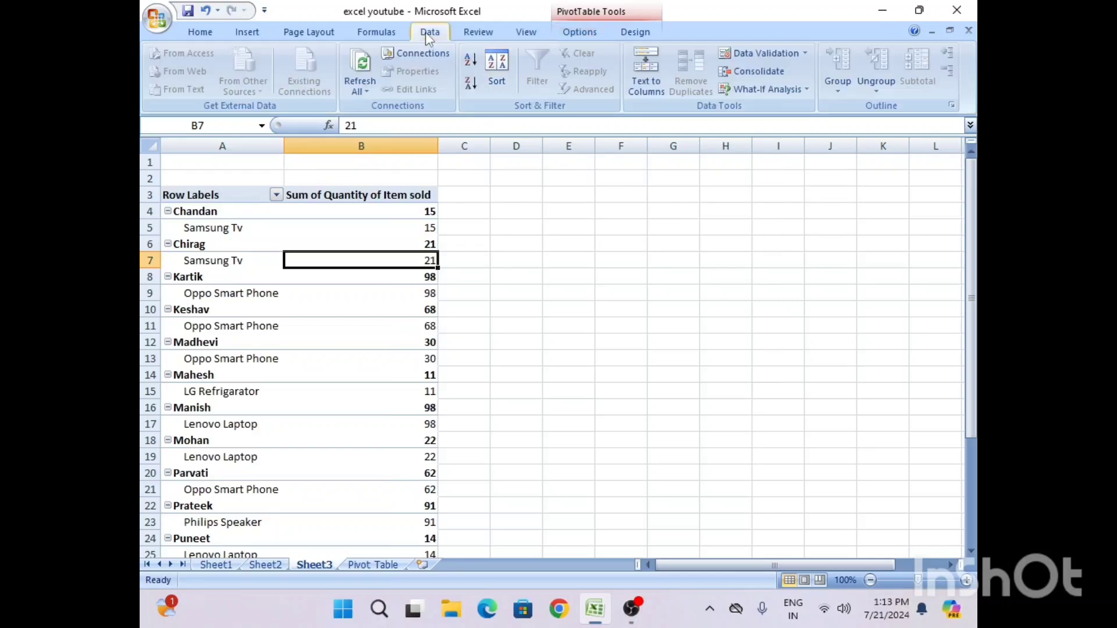
click(480, 34)
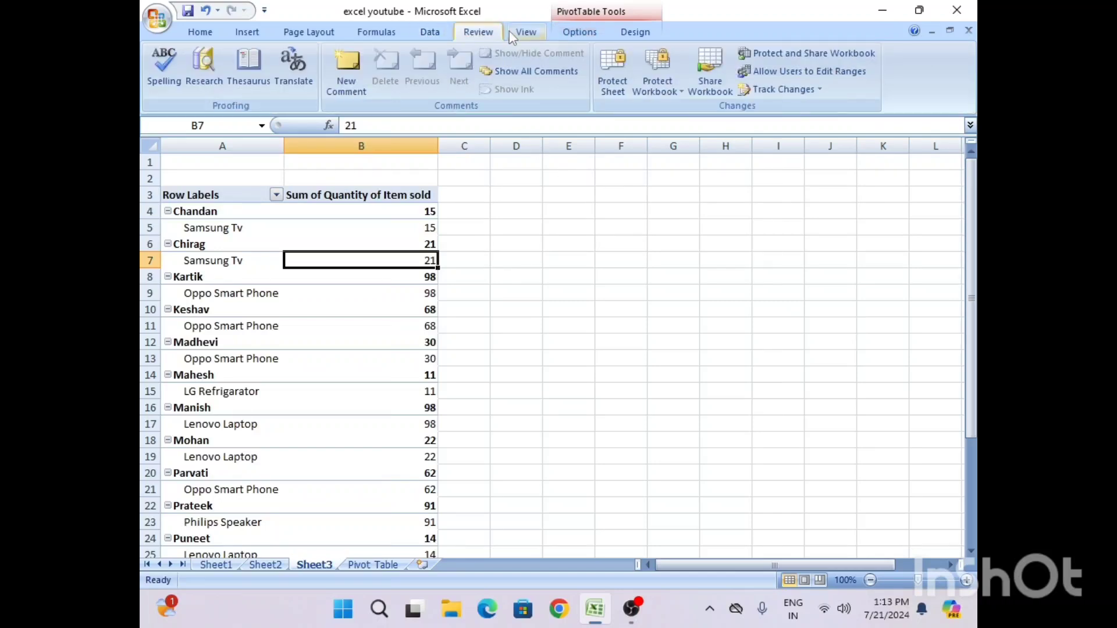
click(561, 243)
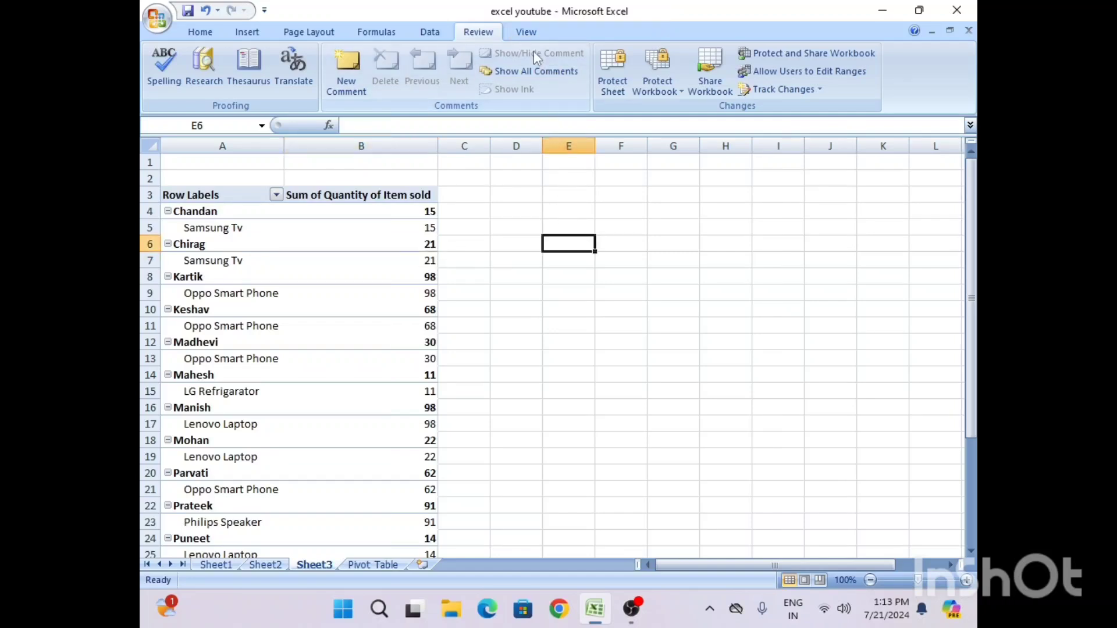
click(526, 33)
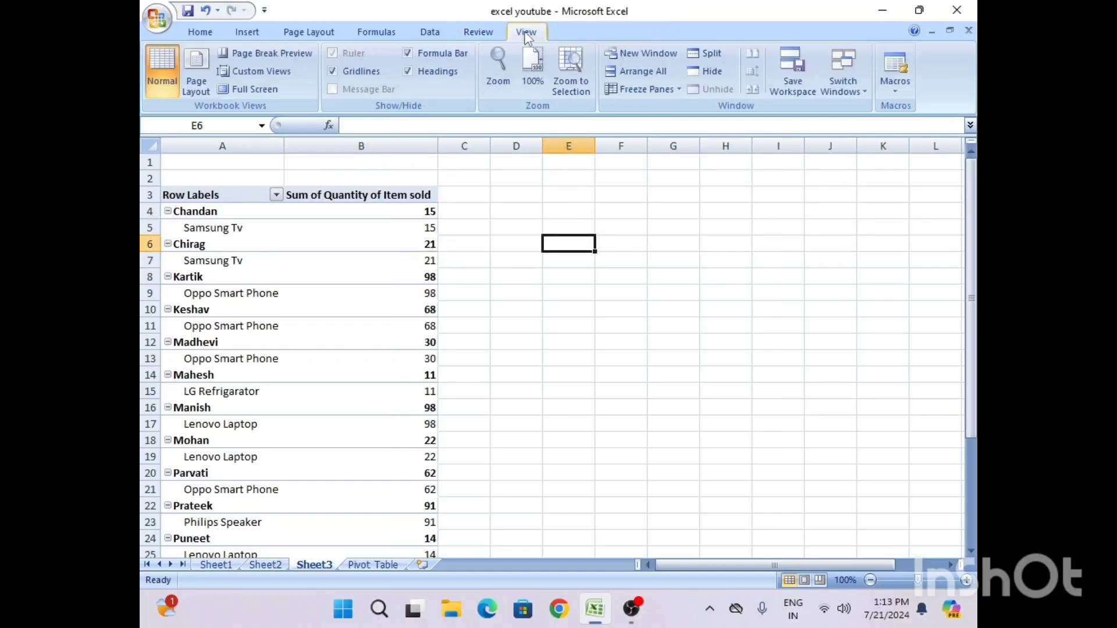
click(478, 34)
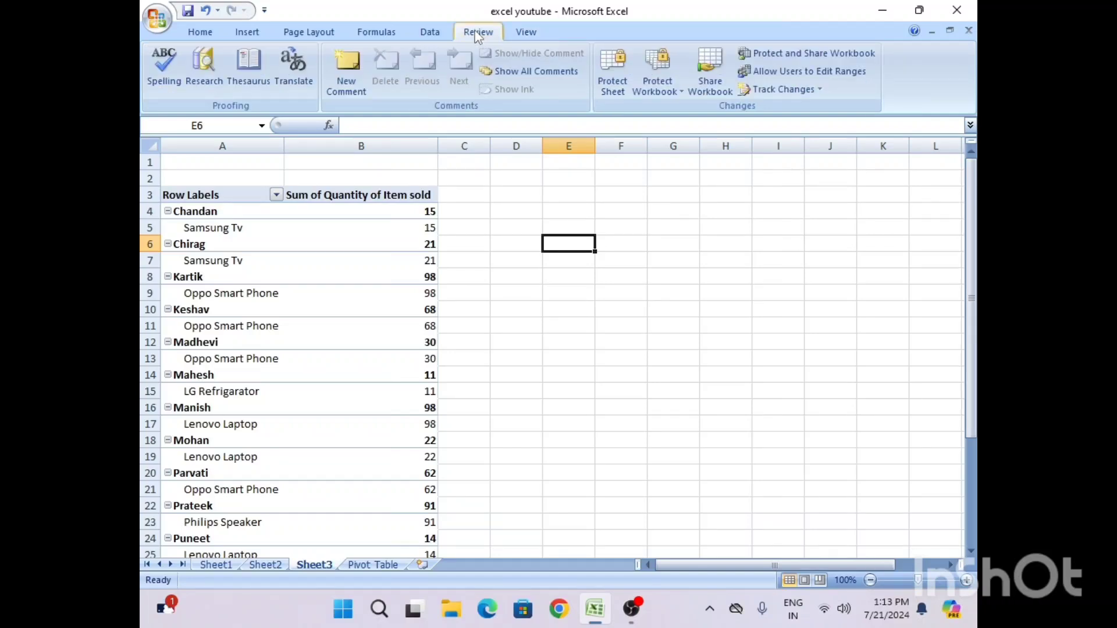
click(430, 35)
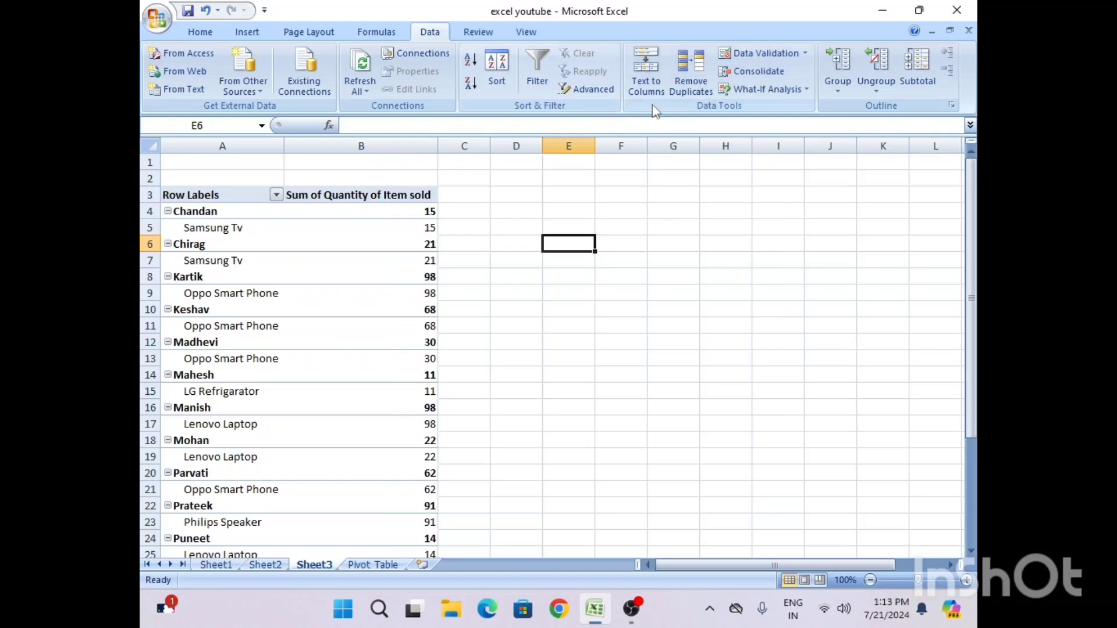
click(382, 35)
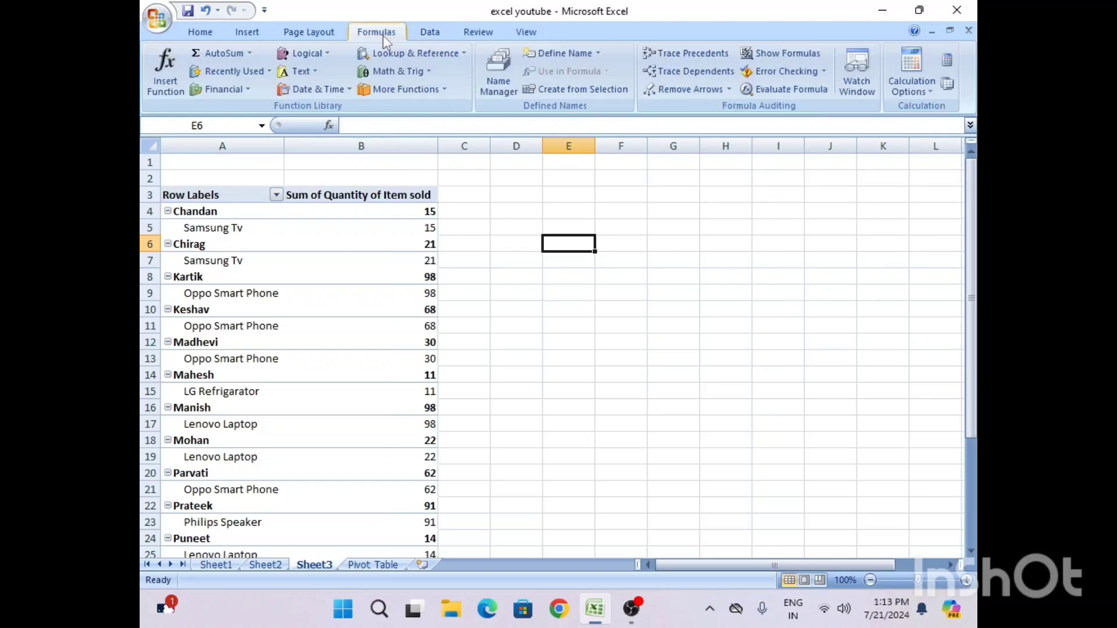
click(316, 30)
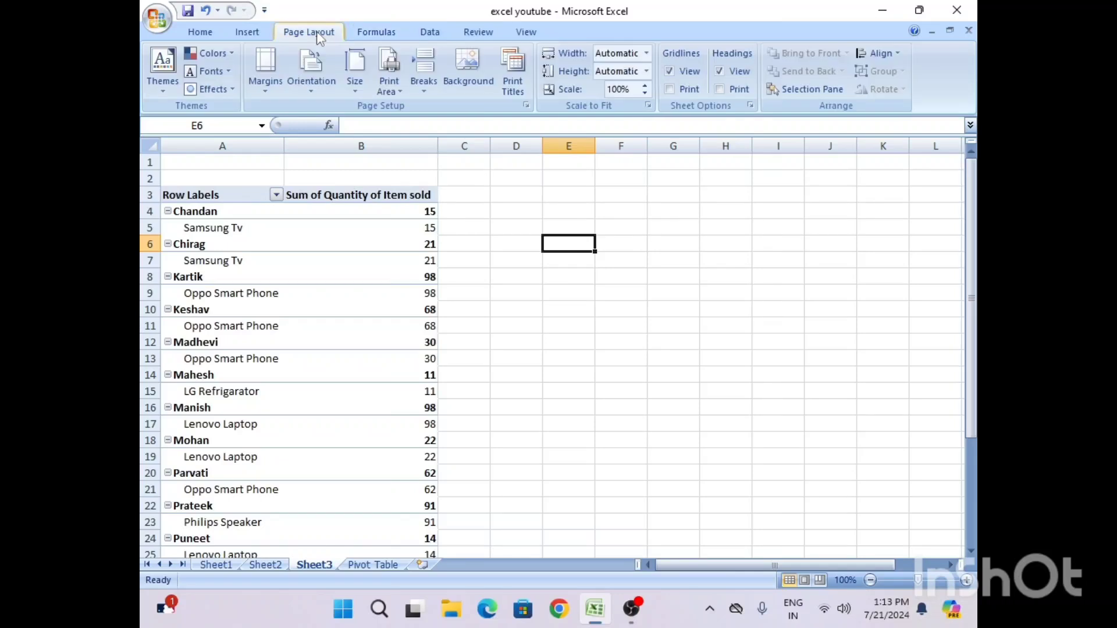
click(247, 34)
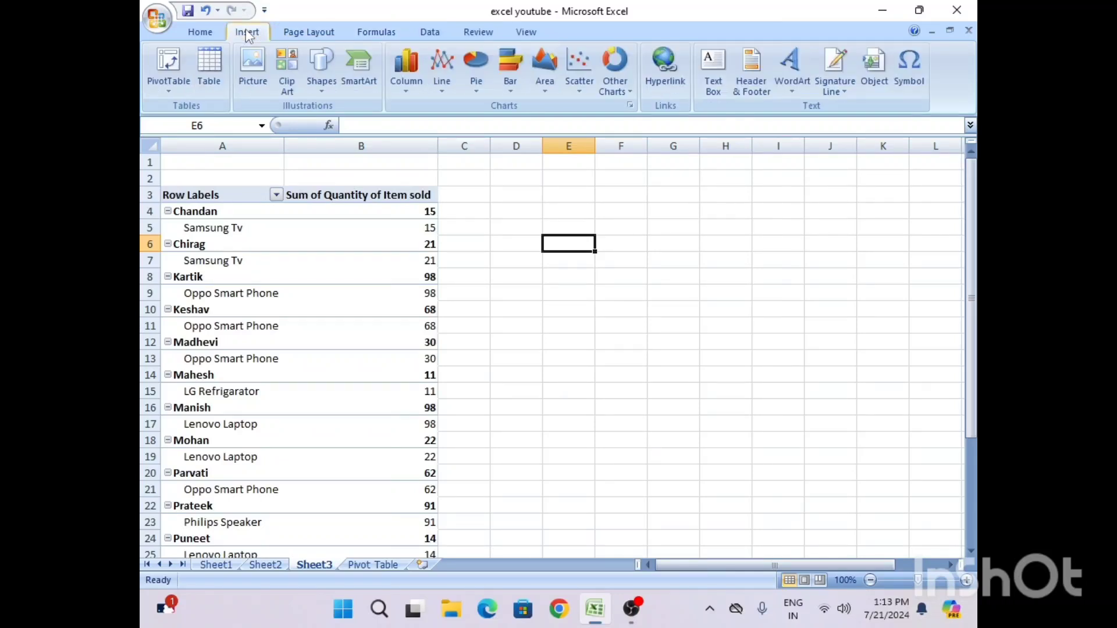
Select a cell in the pivot table, restore the closed PivotTable Field List, and close it again
click(330, 227)
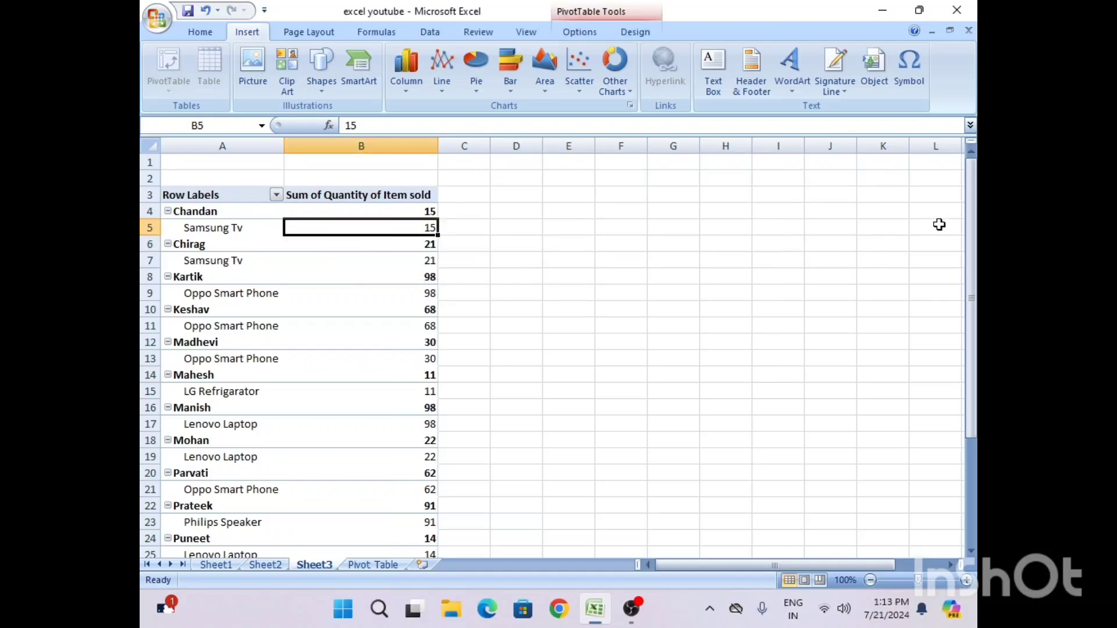
click(585, 28)
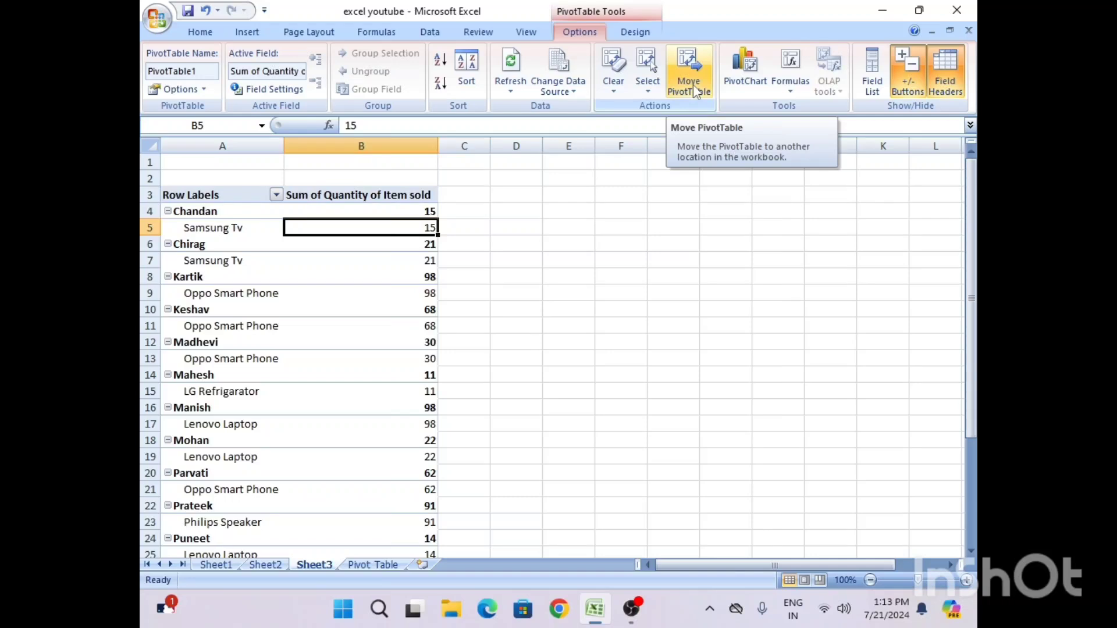
click(876, 81)
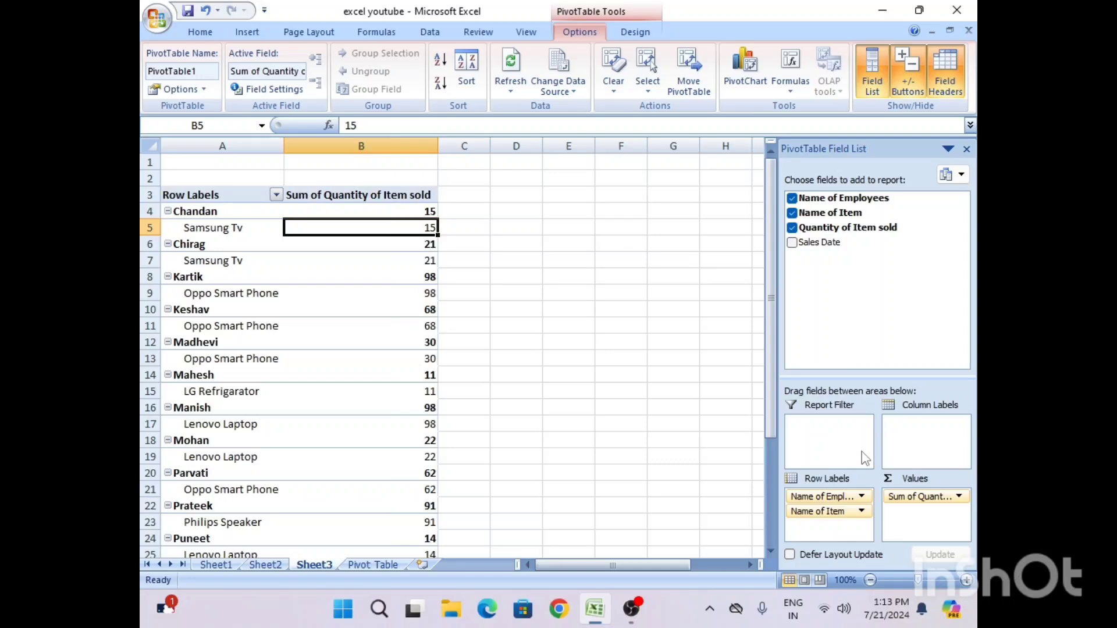
click(966, 150)
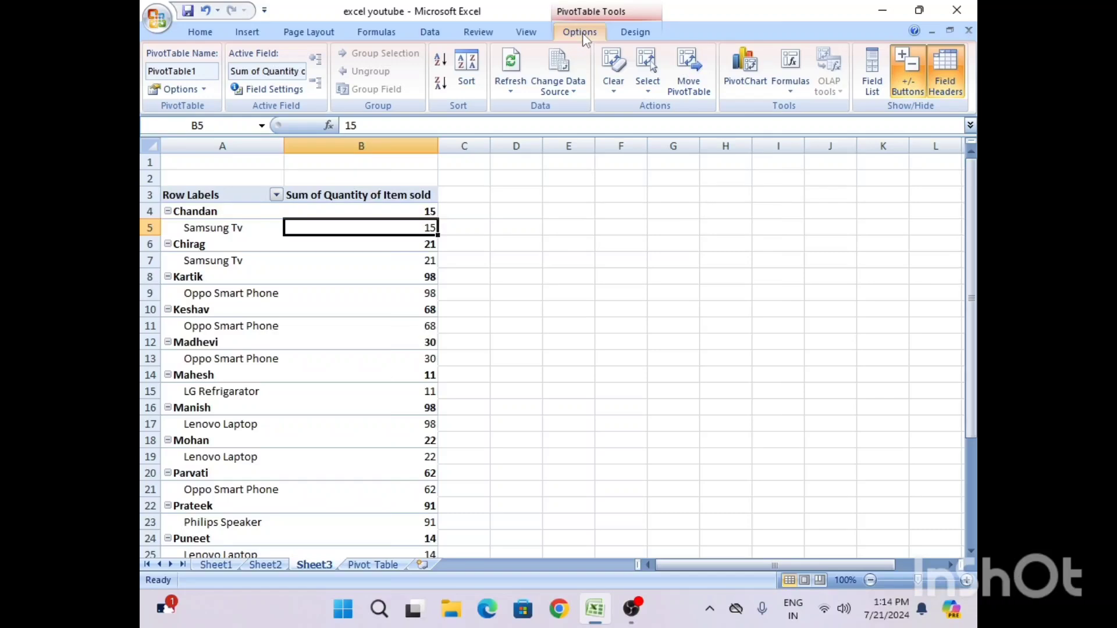
Show the PivotTable Field List and remove Quantity of Item sold and Name of Item from the pivot table
click(872, 87)
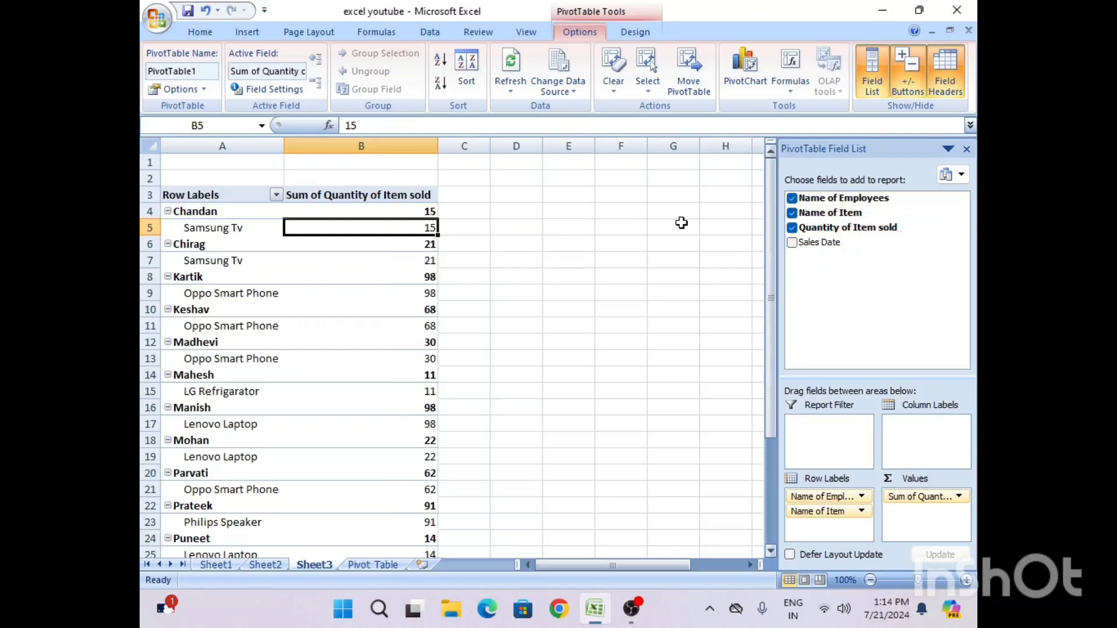
click(792, 228)
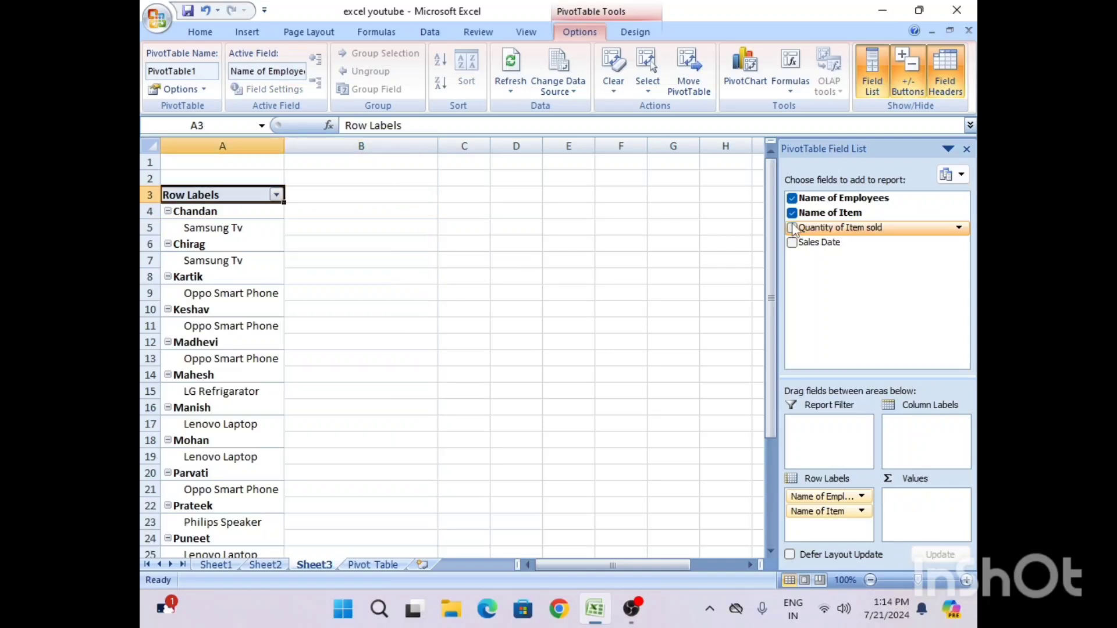
click(791, 213)
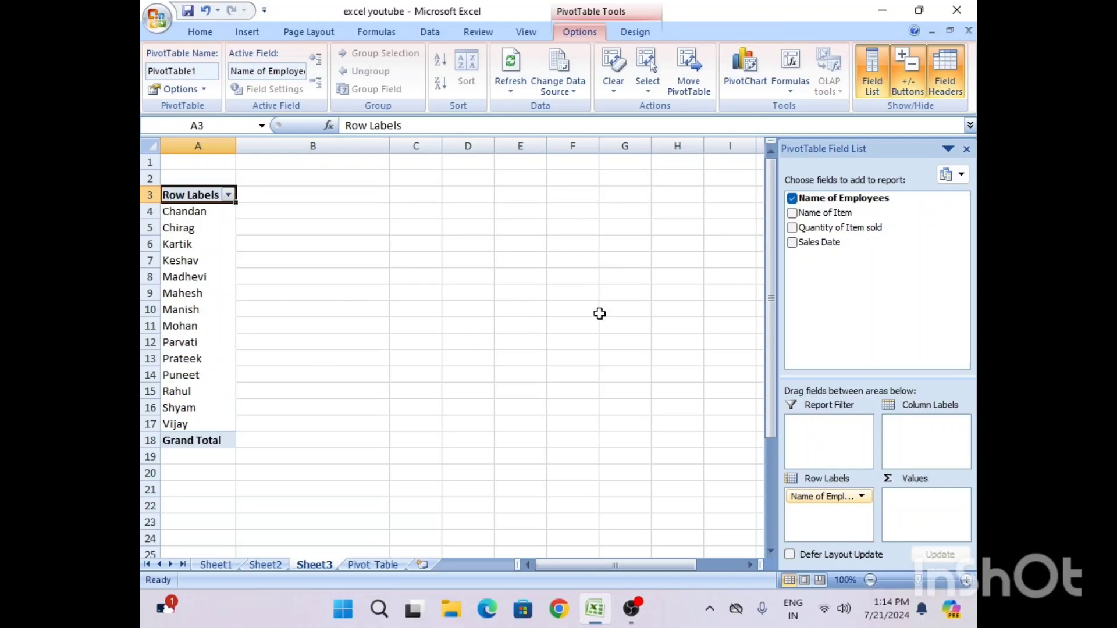
Add Name of Item to the pivot table, and remove Name of Employees and Name of Item to empty the report
click(792, 213)
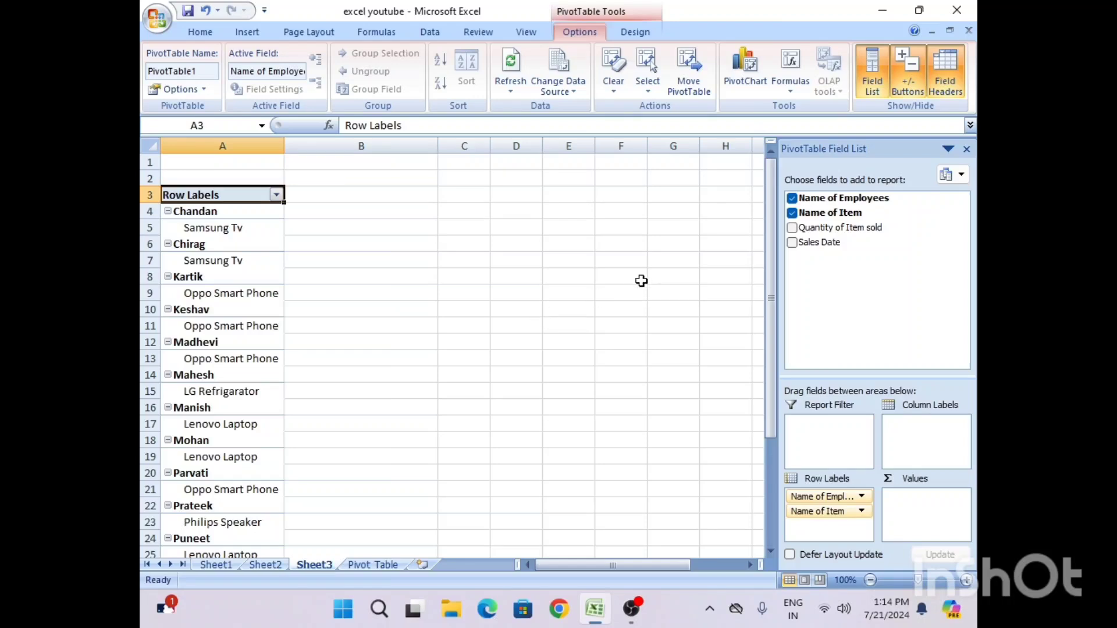
click(791, 198)
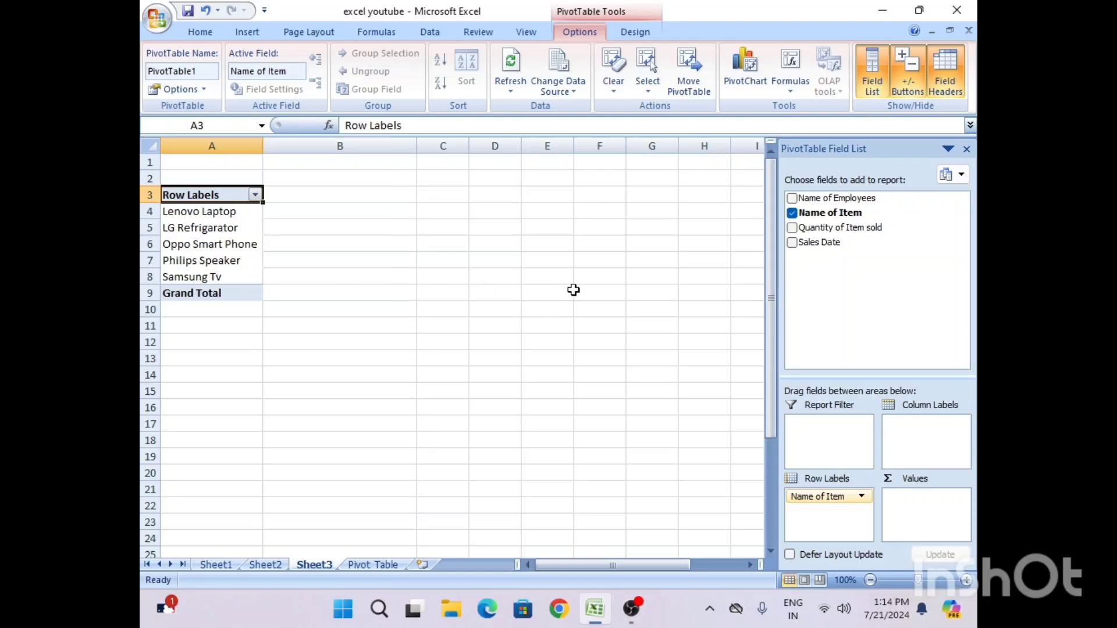
click(792, 212)
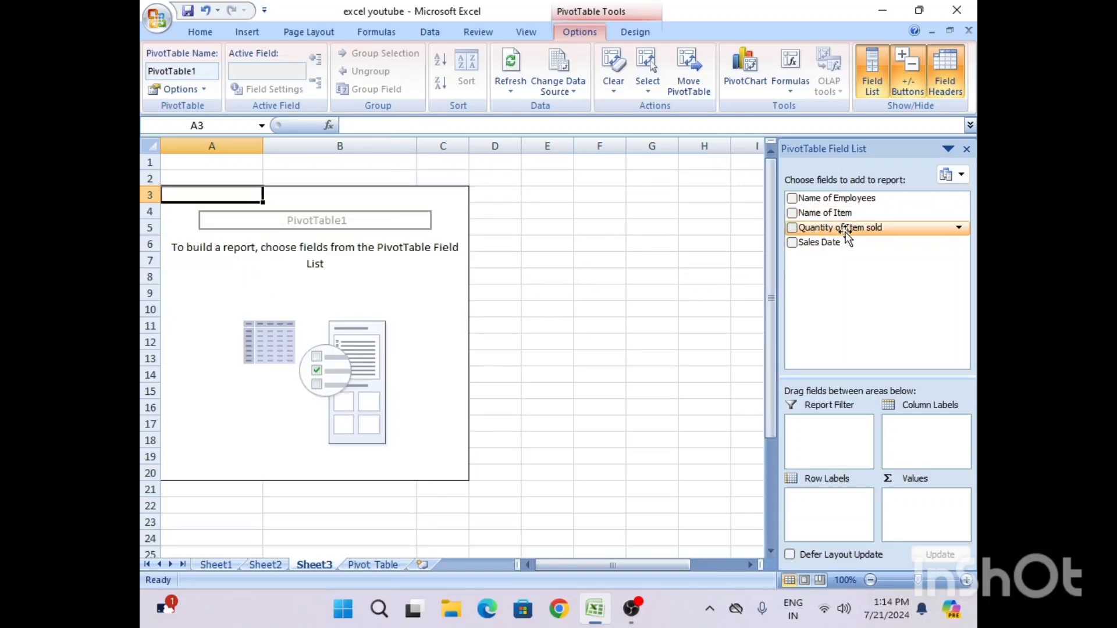
Add the fields Quantity of Item sold, Name of Employees and Name of Item to the empty pivot table
click(791, 228)
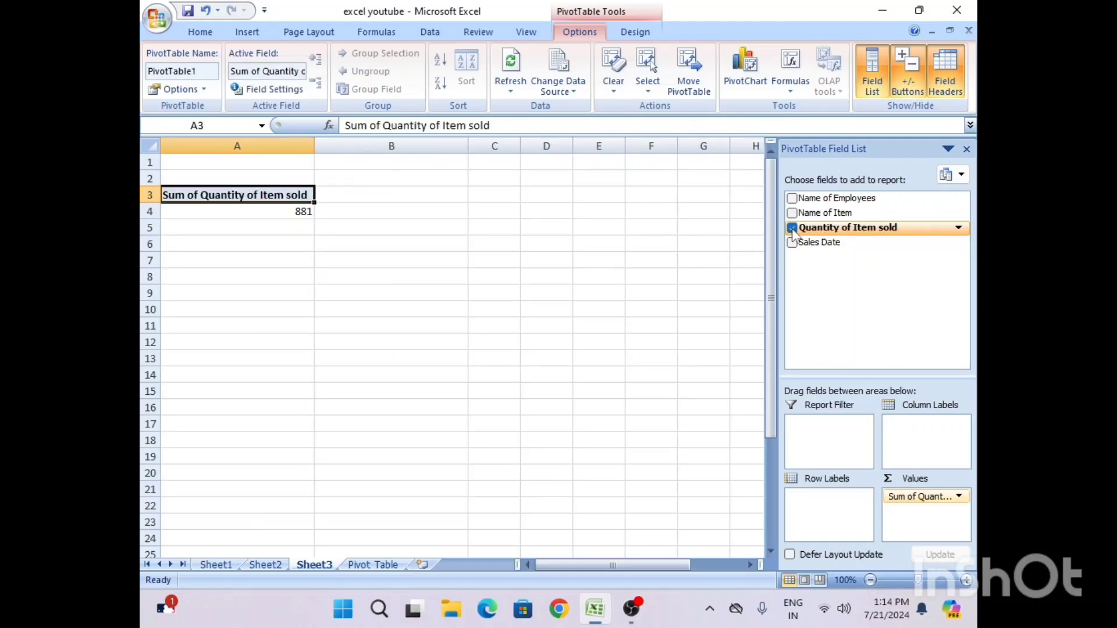
click(792, 198)
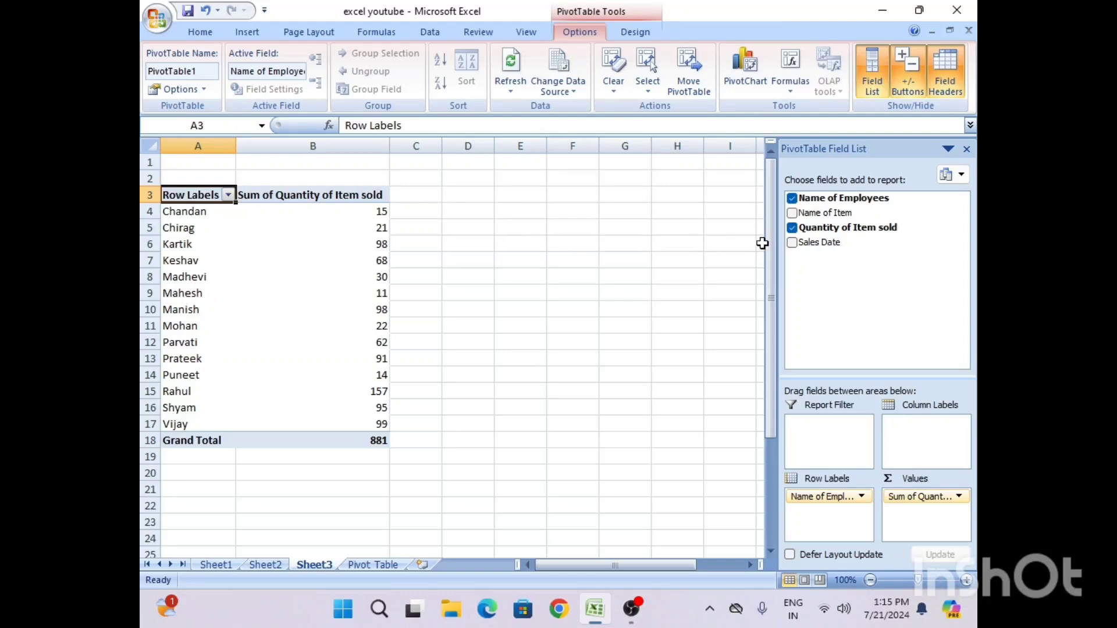
click(792, 213)
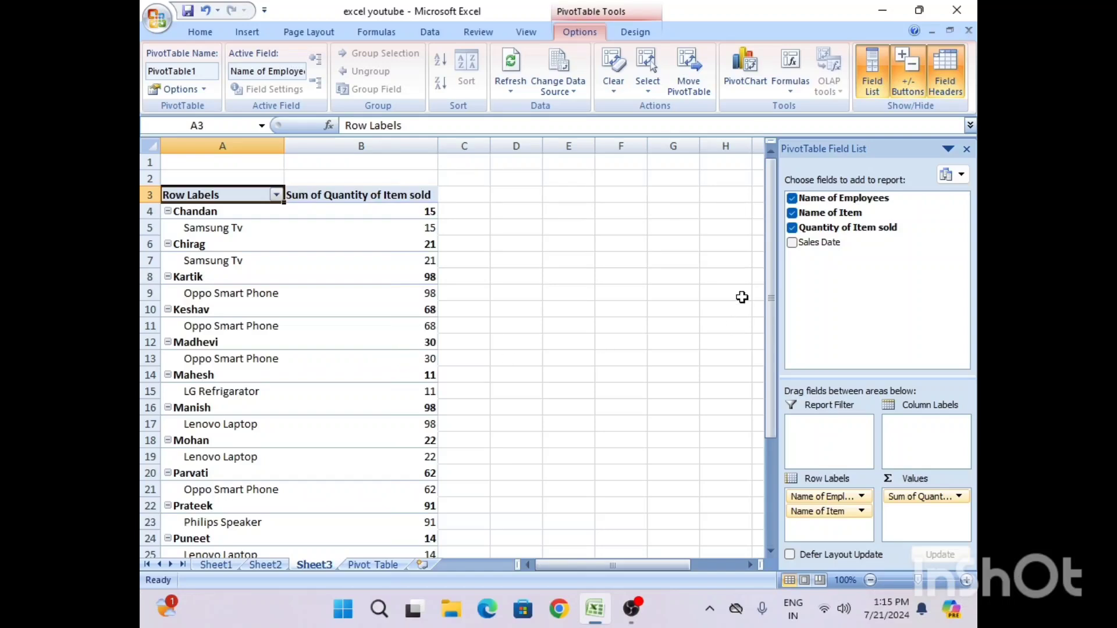
Switch Sales Date and Quantity of Item sold on and off in the pivot table, keeping only Quantity of Item sold
click(792, 243)
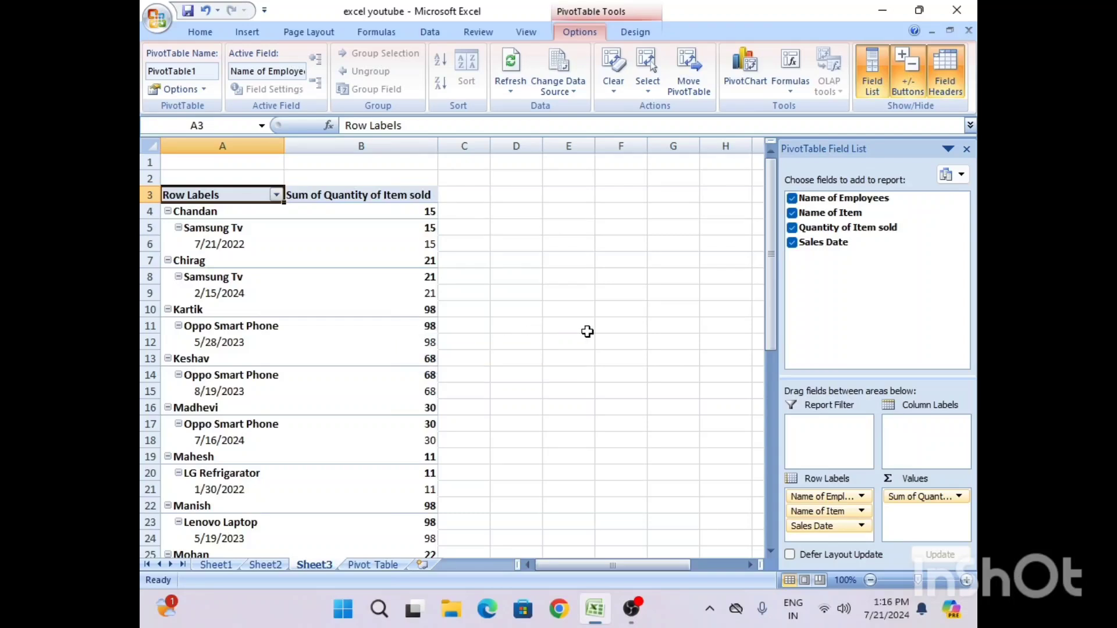
click(792, 243)
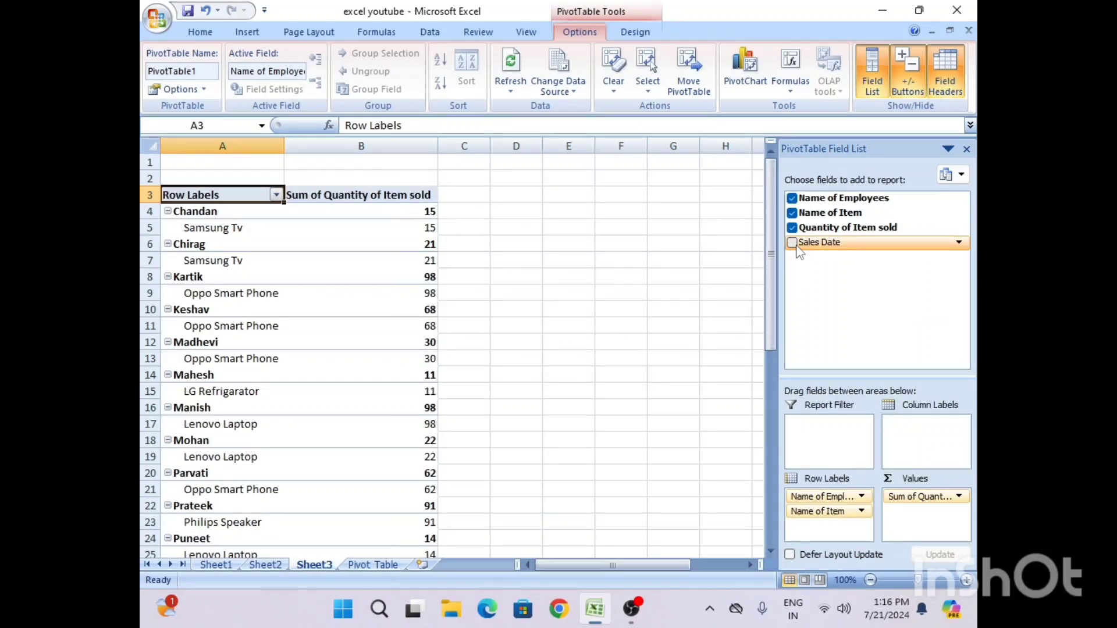
click(792, 228)
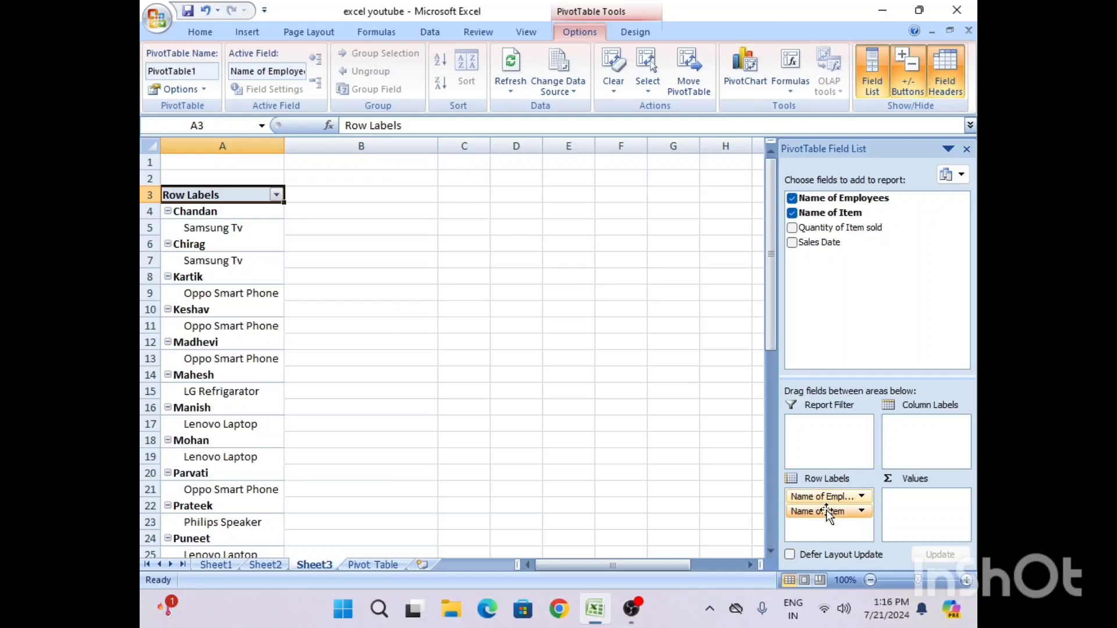
click(792, 228)
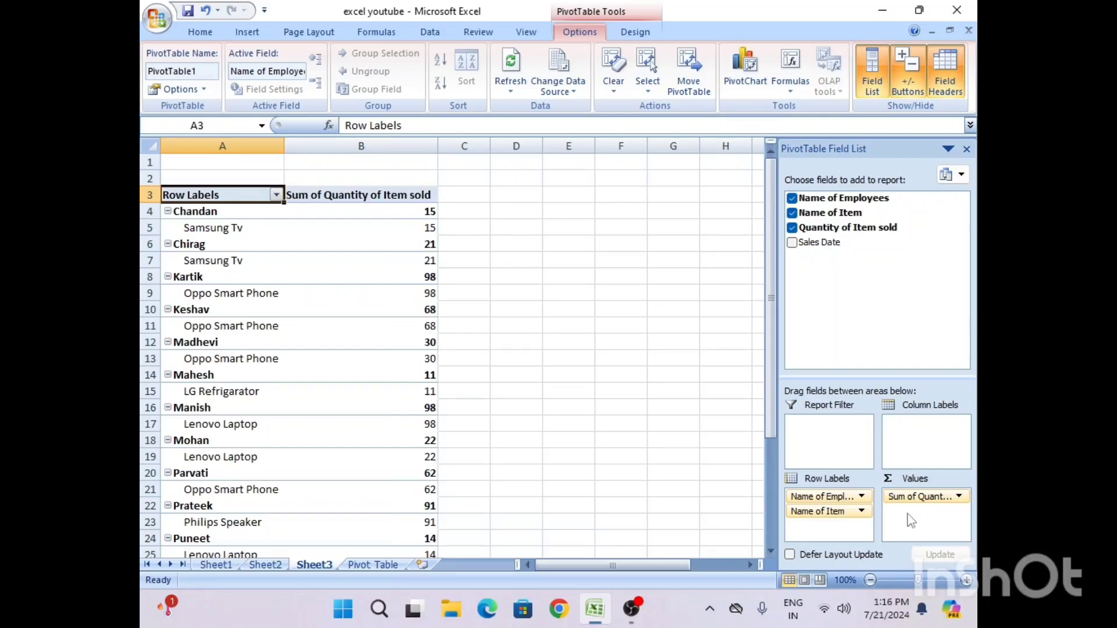
click(793, 244)
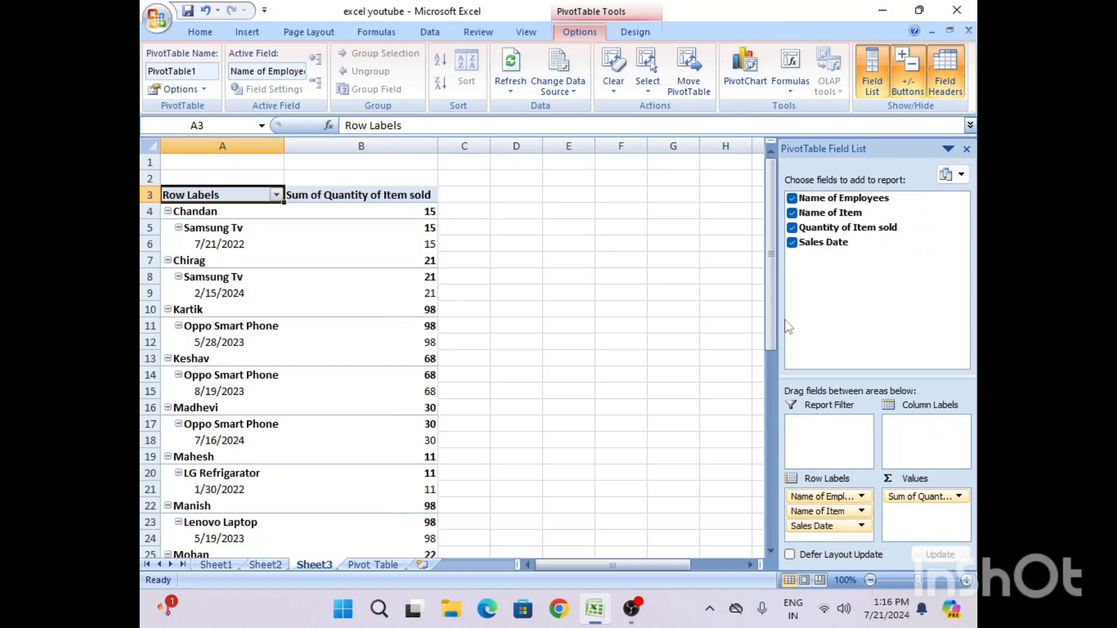
click(797, 243)
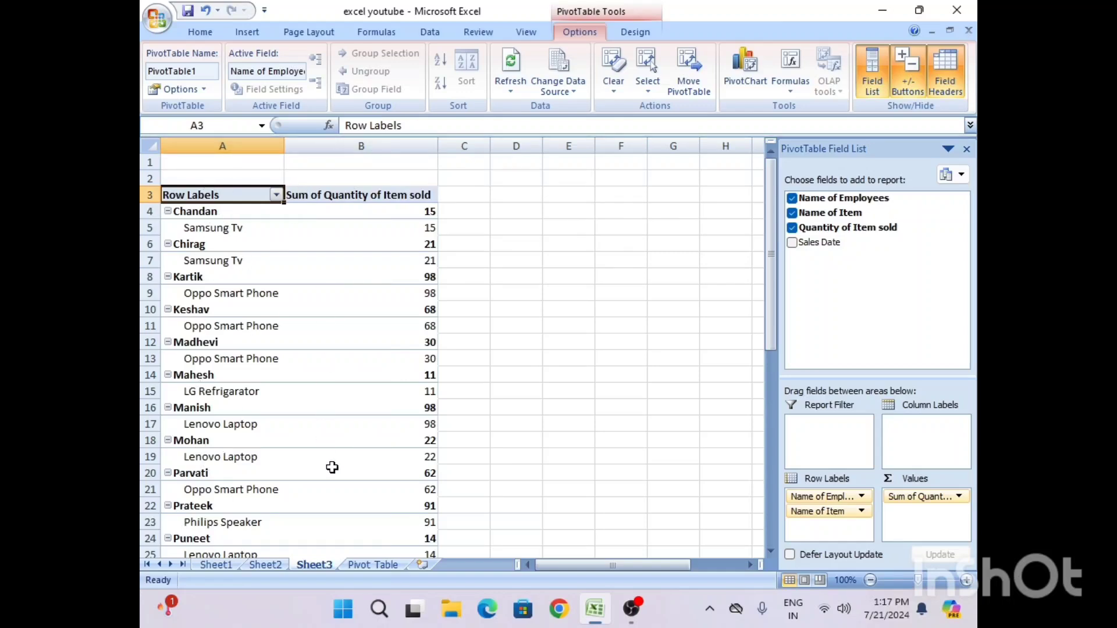
Move Name of Employees from Row Labels to Column Labels and back to Row Labels below Name of Item
mouse_move(332, 467)
mouse_move(436, 282)
click(825, 498)
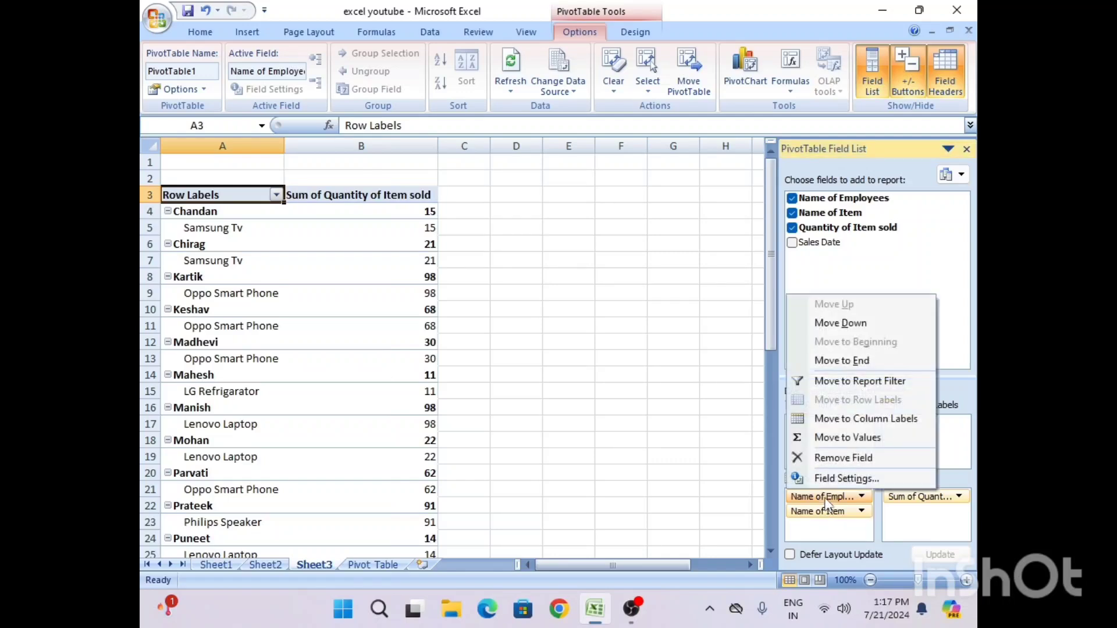
click(825, 497)
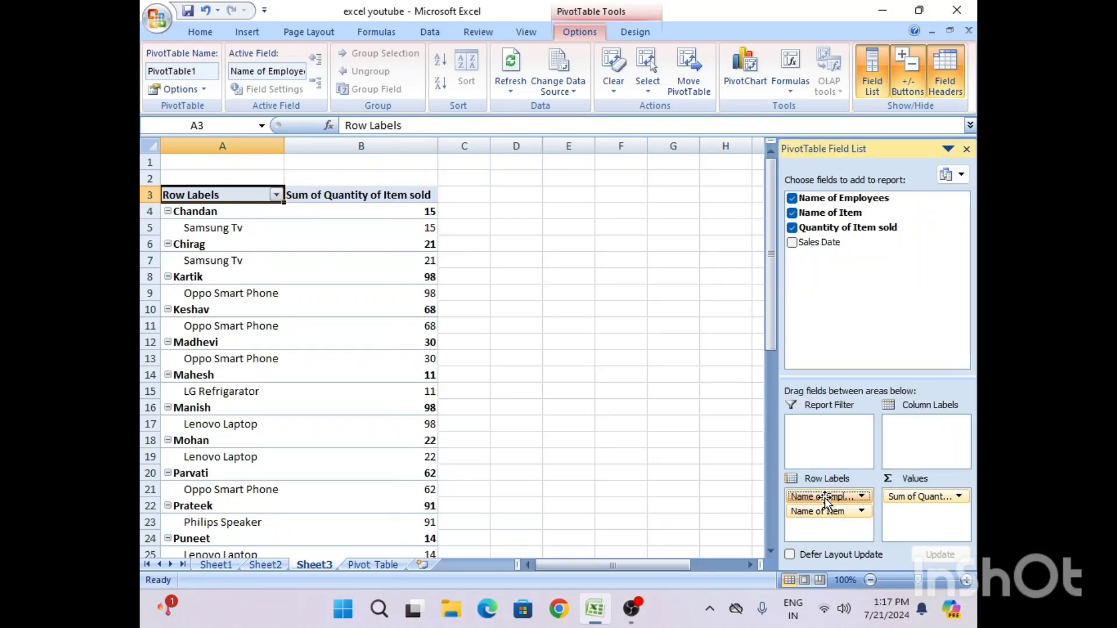
drag(824, 498, 920, 444)
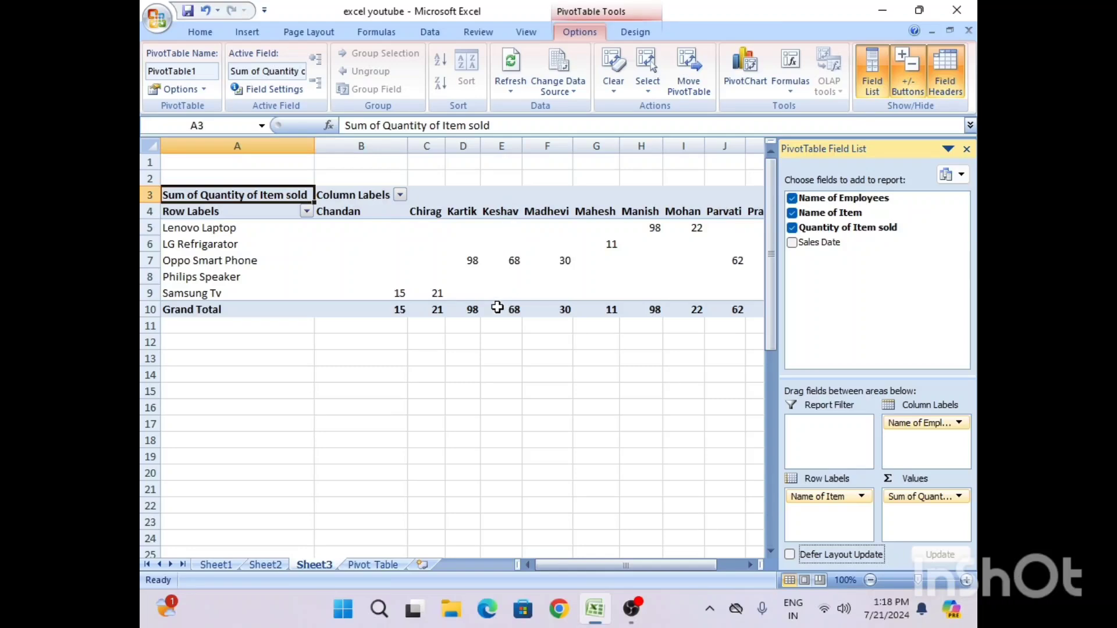
mouse_move(498, 309)
drag(908, 422, 838, 524)
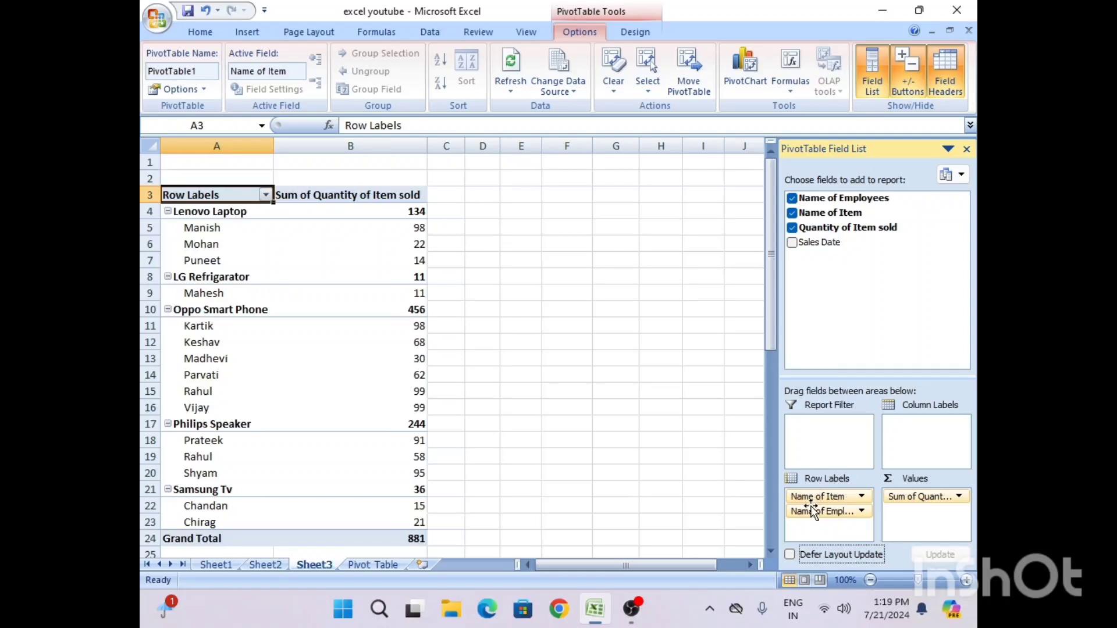
Move Name of Employees to Report Filter and filter the pivot table to the third listed employee
drag(805, 511, 834, 437)
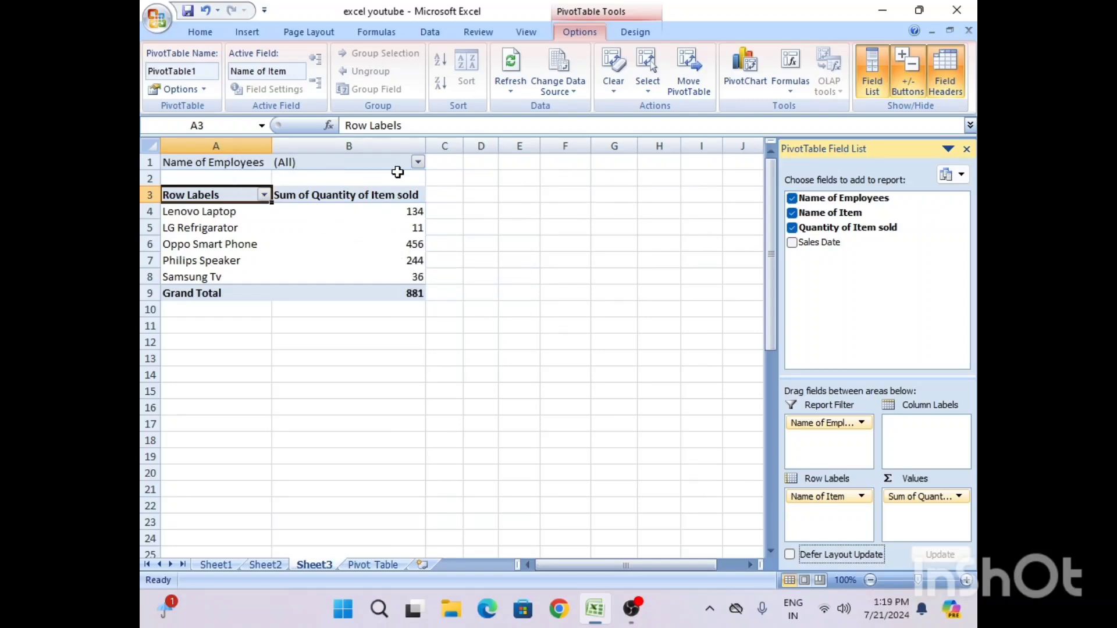
click(418, 164)
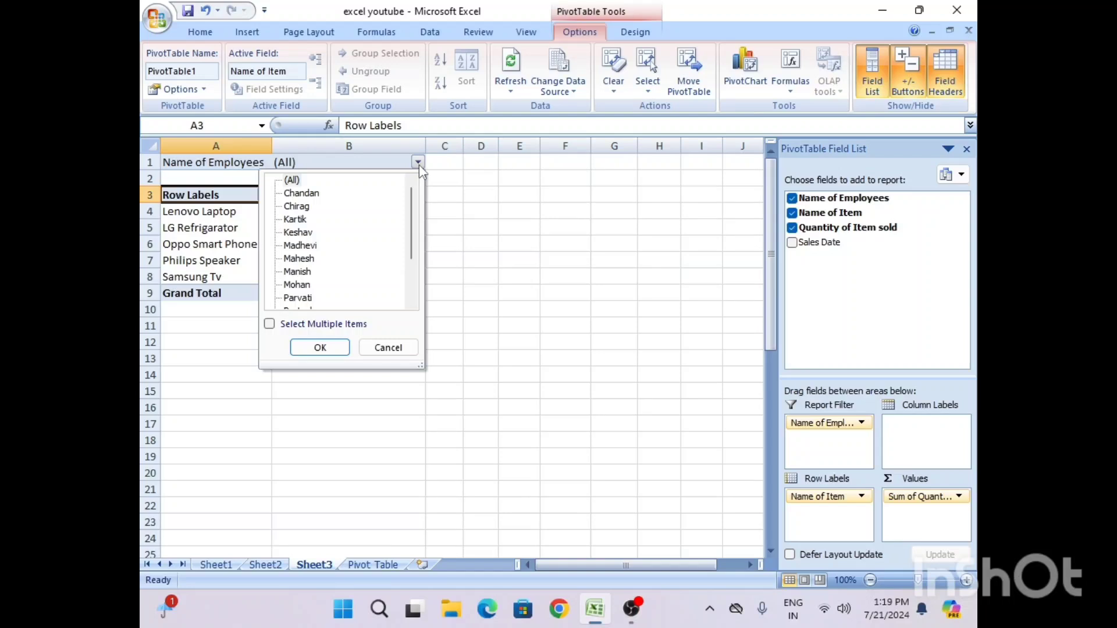
click(295, 219)
click(315, 349)
click(317, 349)
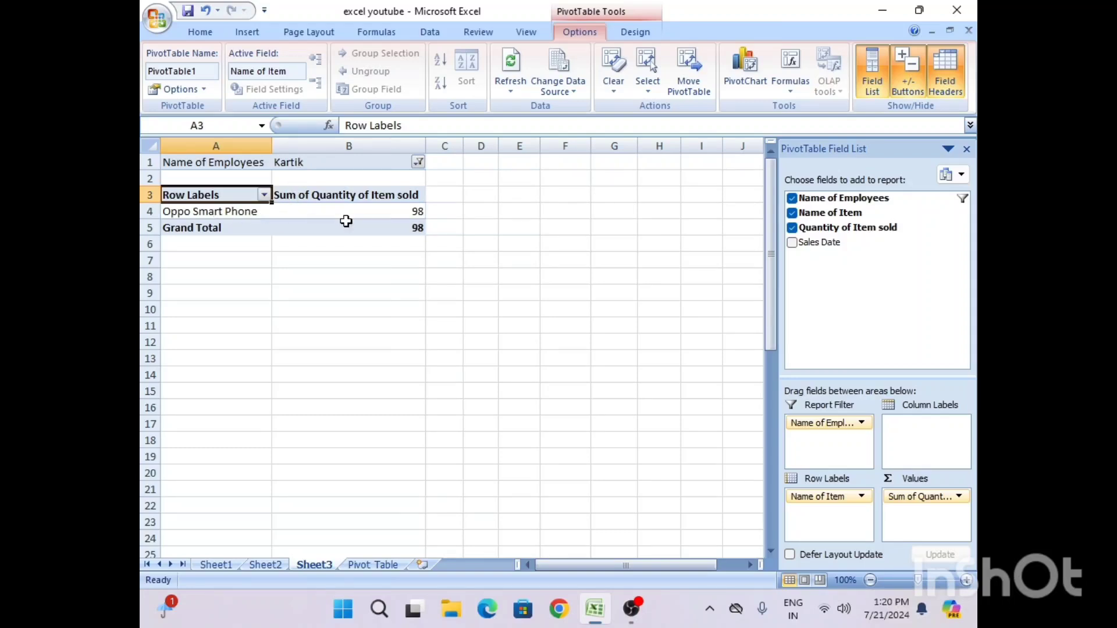
Change the Name of Employees filter to the eighth listed employee and add Sales Date to the pivot table
mouse_move(378, 221)
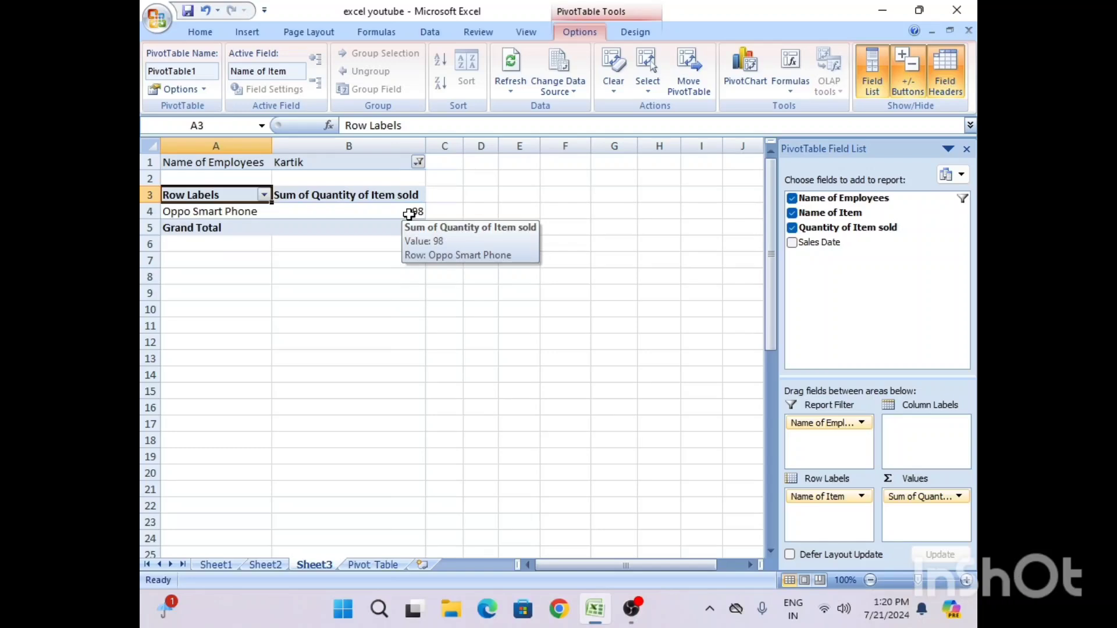
click(418, 163)
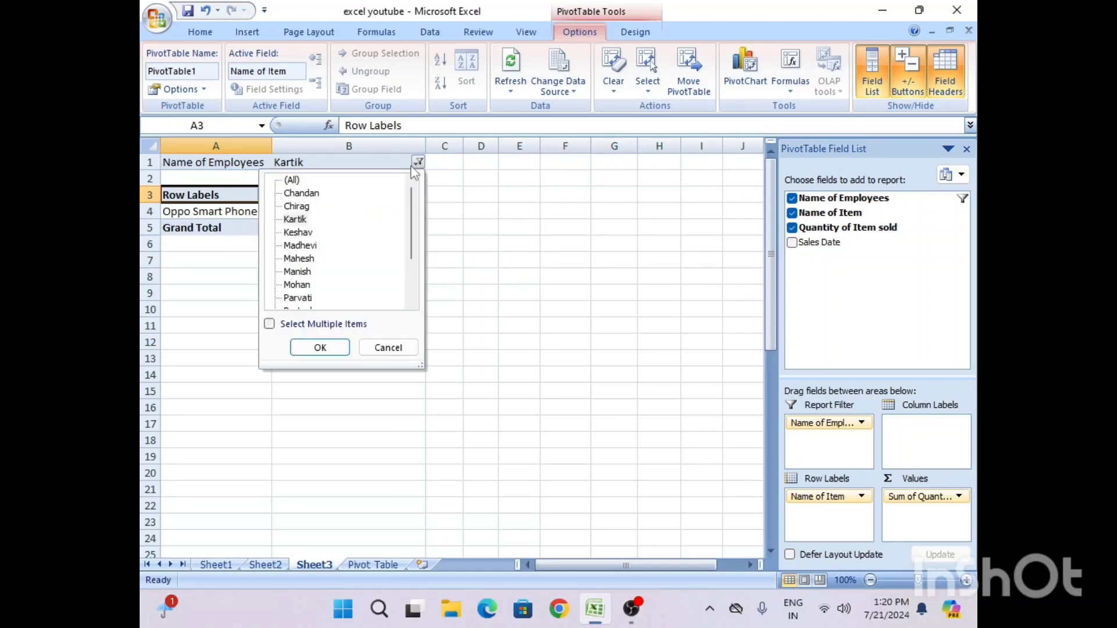
click(297, 284)
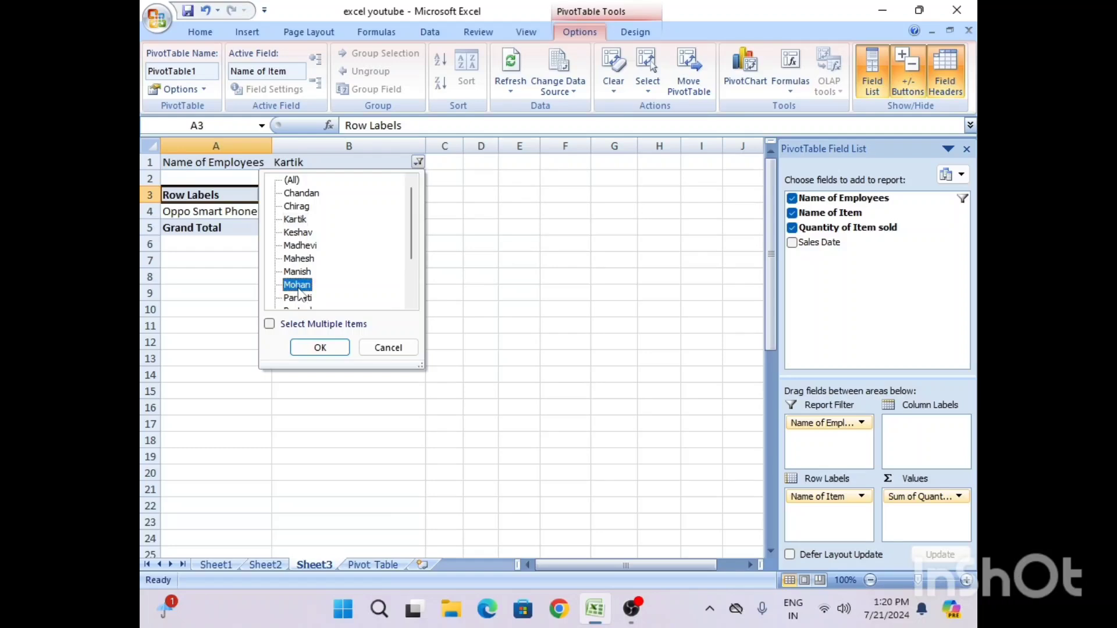
click(317, 347)
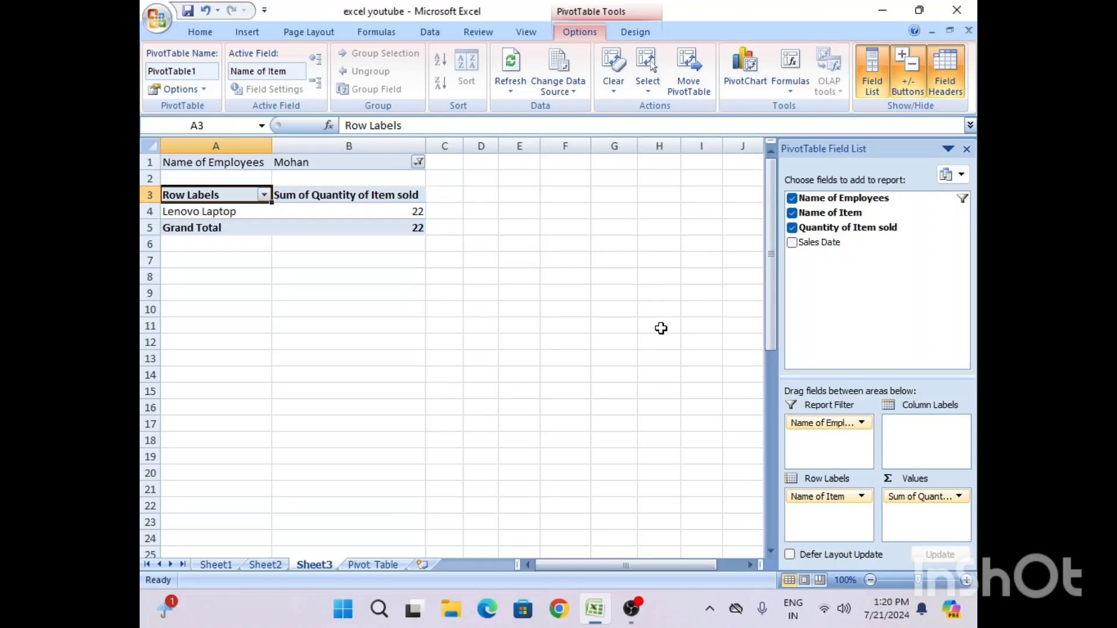
click(792, 243)
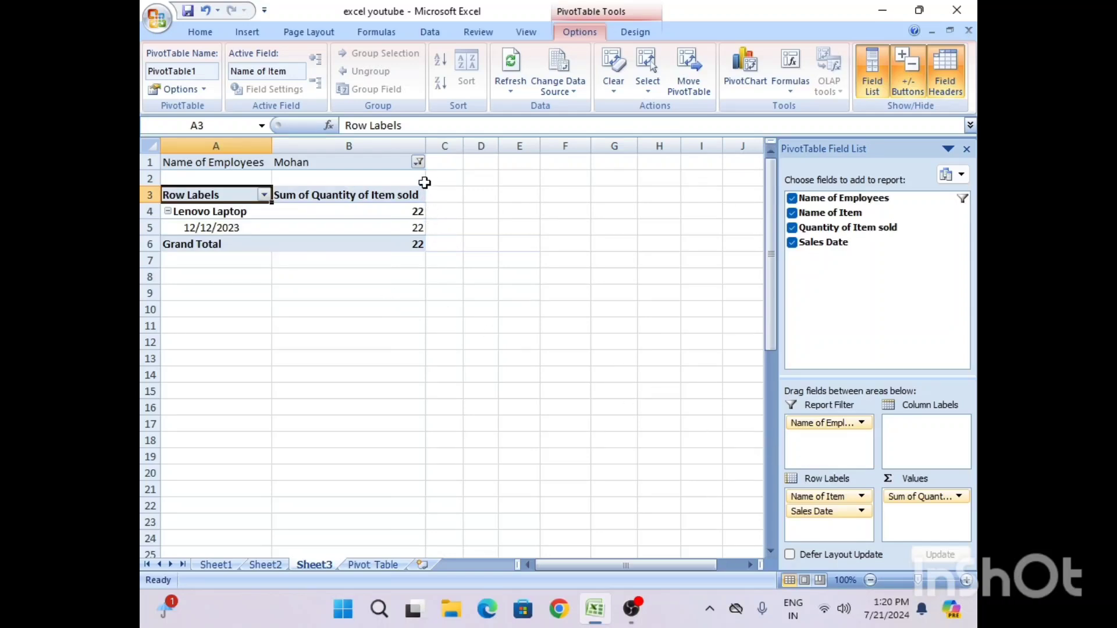
Enable Select Multiple Items in the Name of Employees report filter and include all employees
click(418, 162)
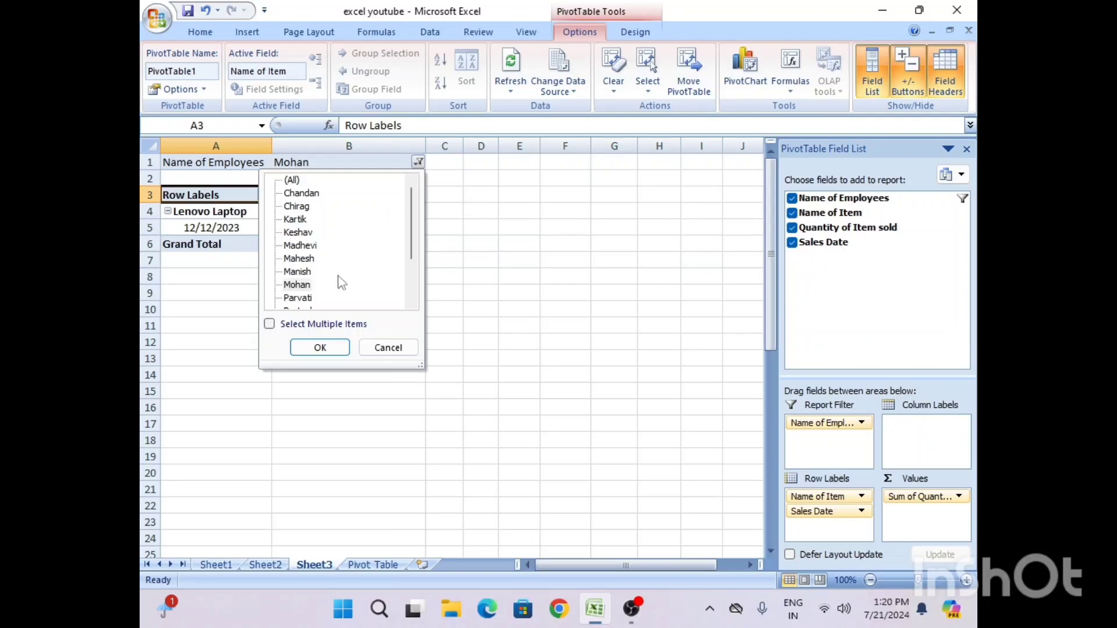
click(270, 324)
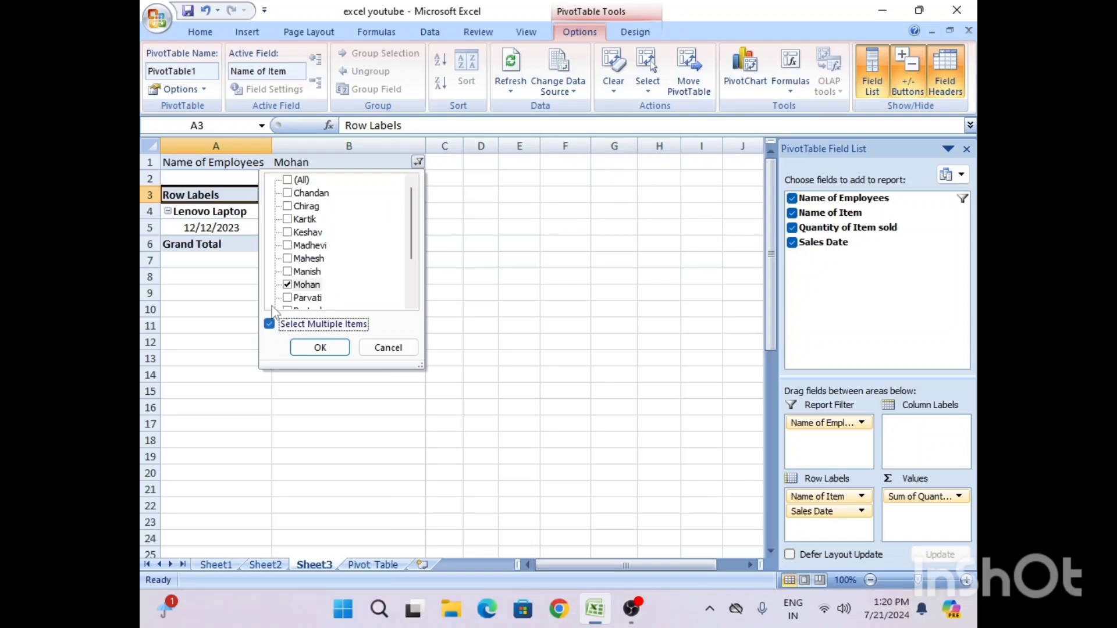
click(288, 180)
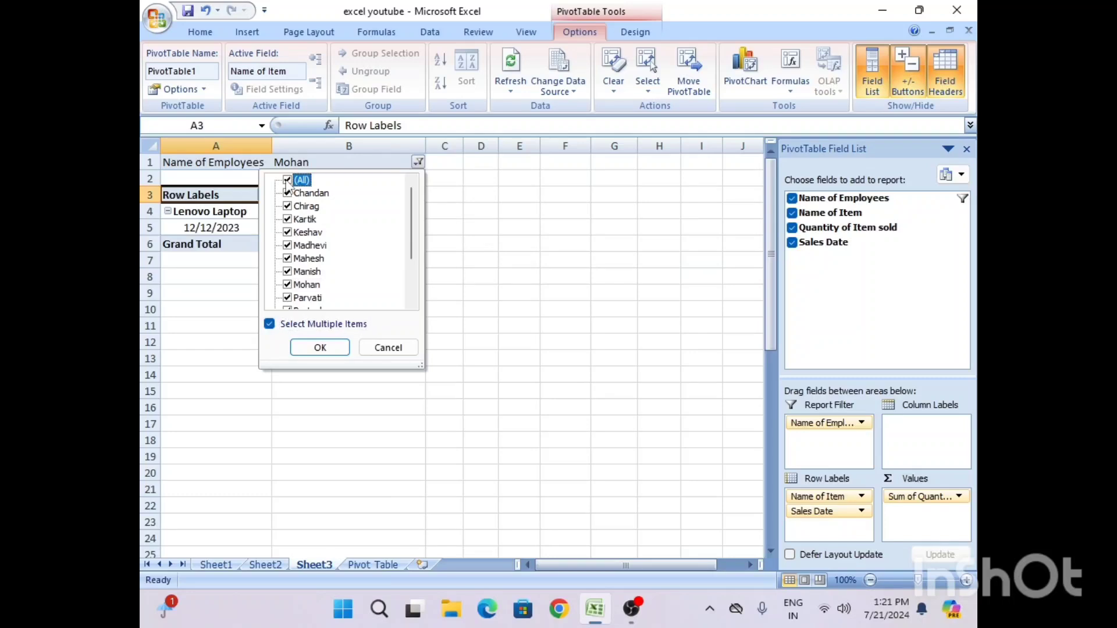
click(319, 349)
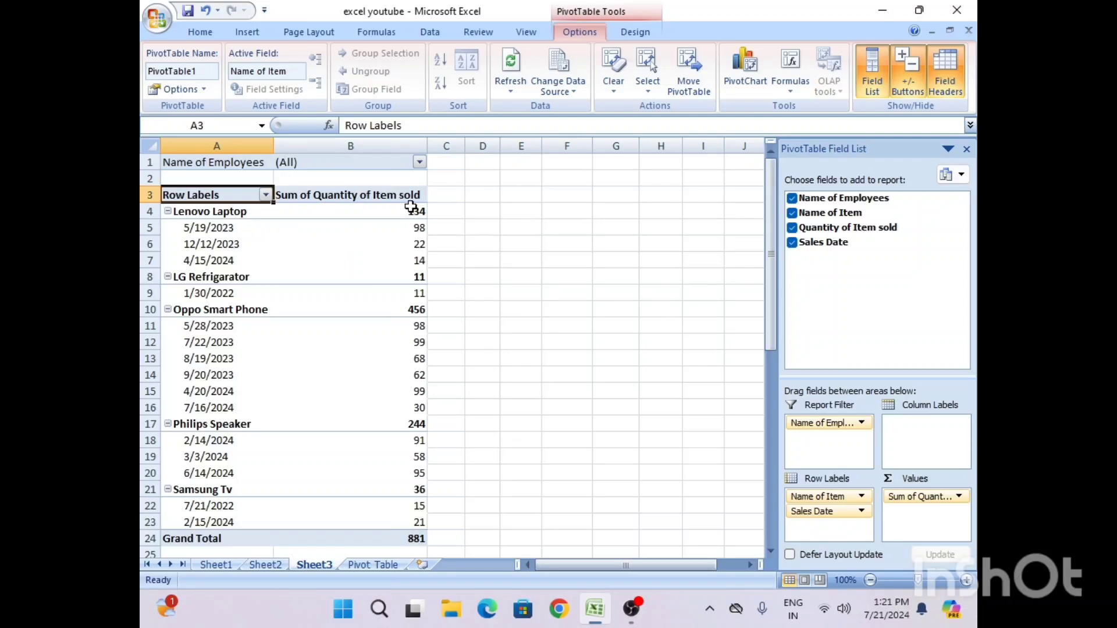
Remove and re-add Sales Date, and restrict the Name of Employees report filter to only the second listed employee
click(793, 243)
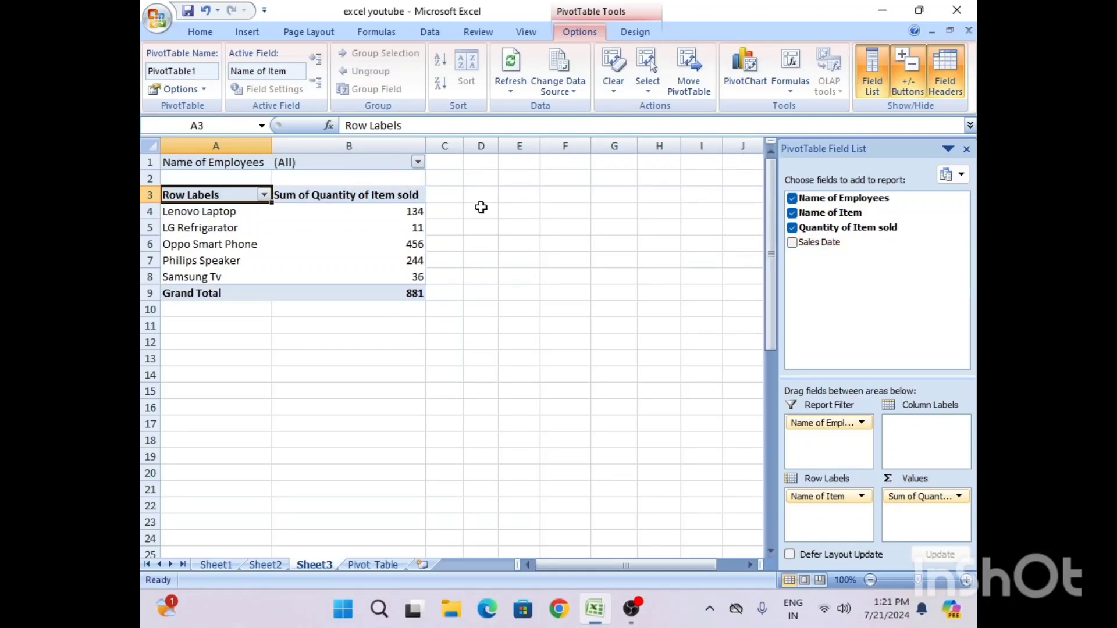
click(792, 243)
click(419, 163)
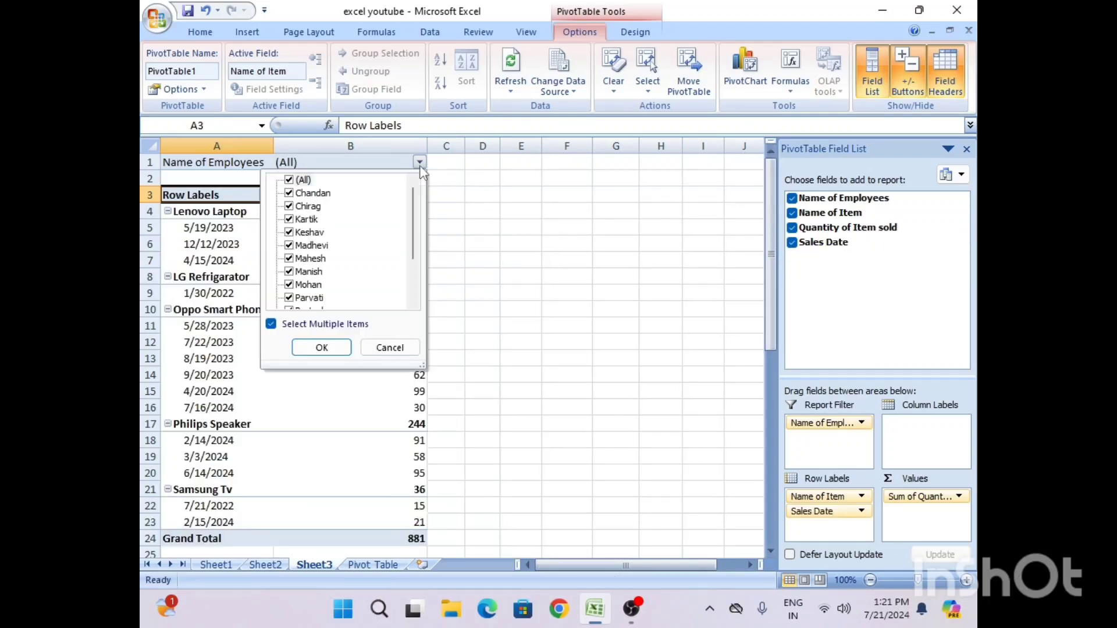
click(289, 180)
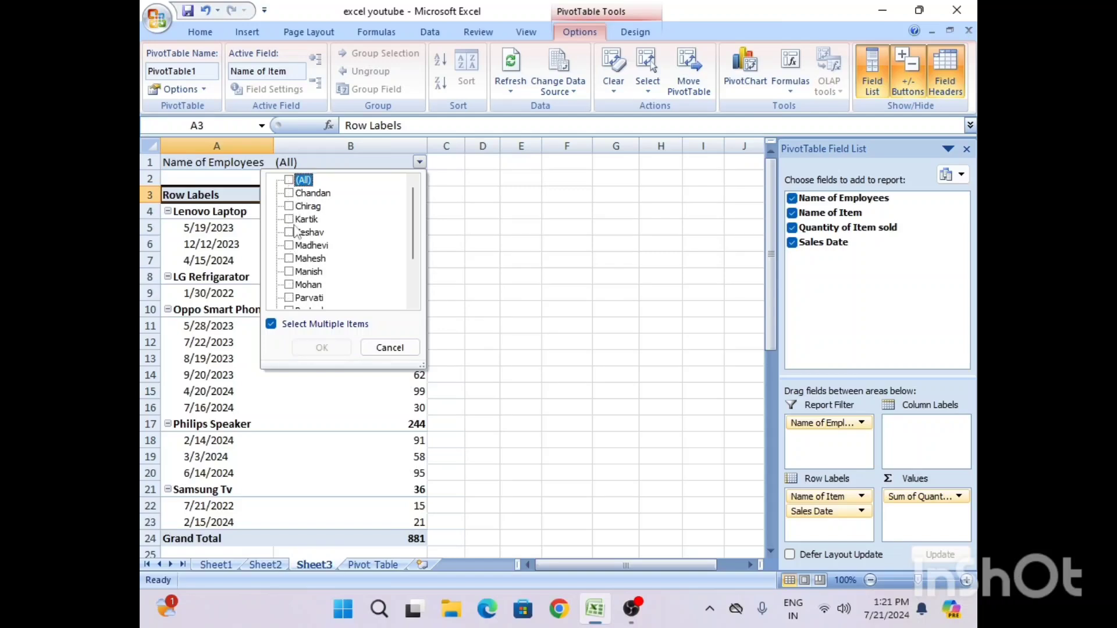
click(290, 207)
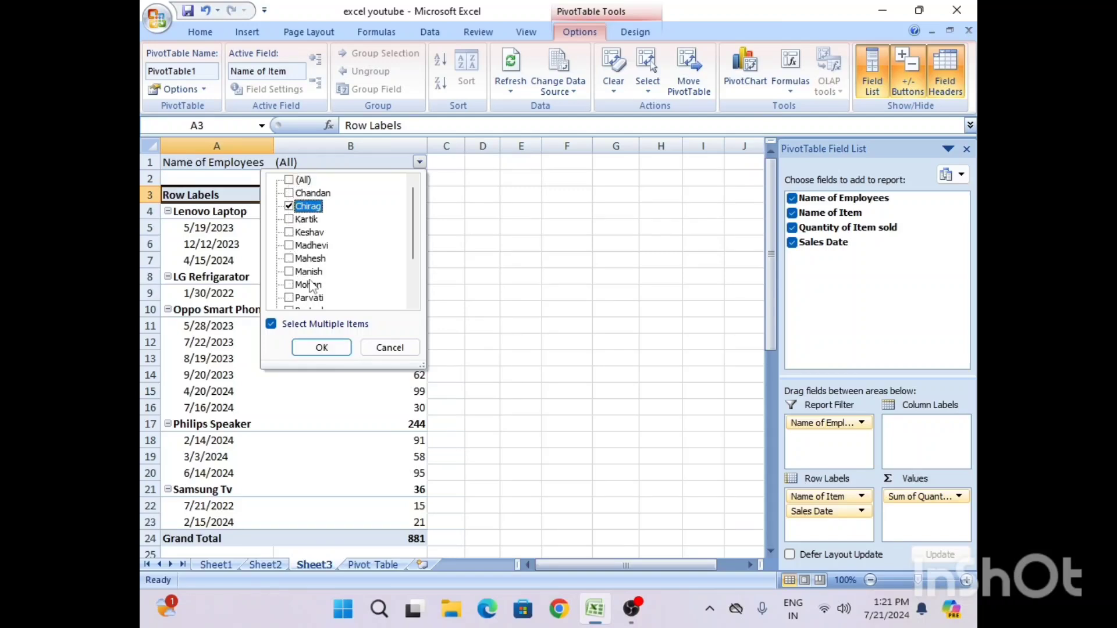
click(322, 347)
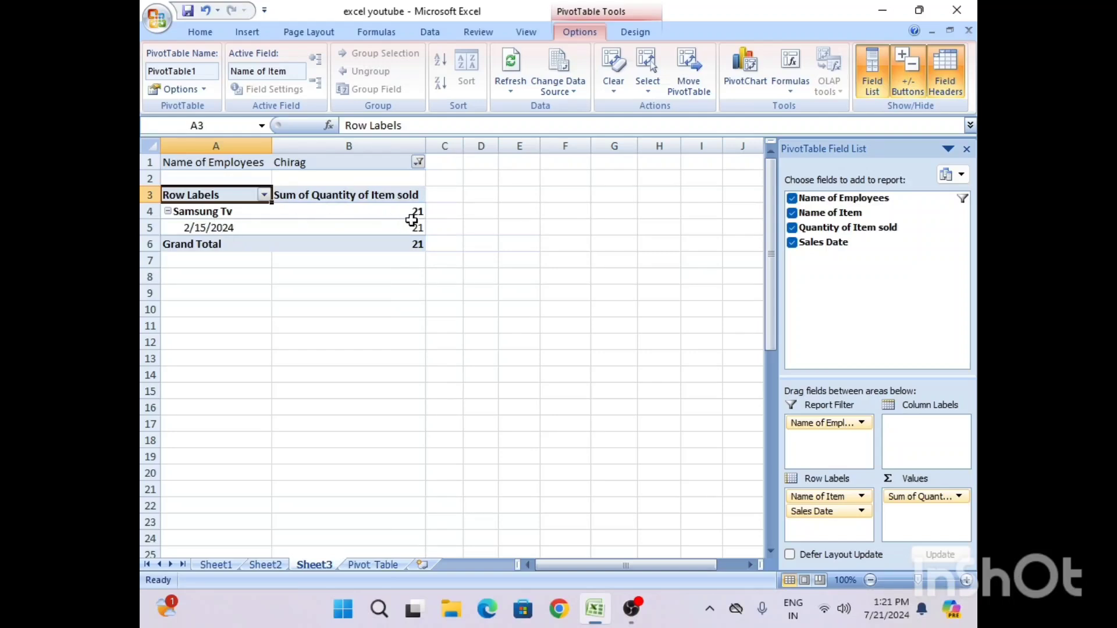
Move Name of Employees from Report Filter to Row Labels, placing it below Sales Date
mouse_move(418, 213)
mouse_move(405, 234)
drag(824, 423, 825, 490)
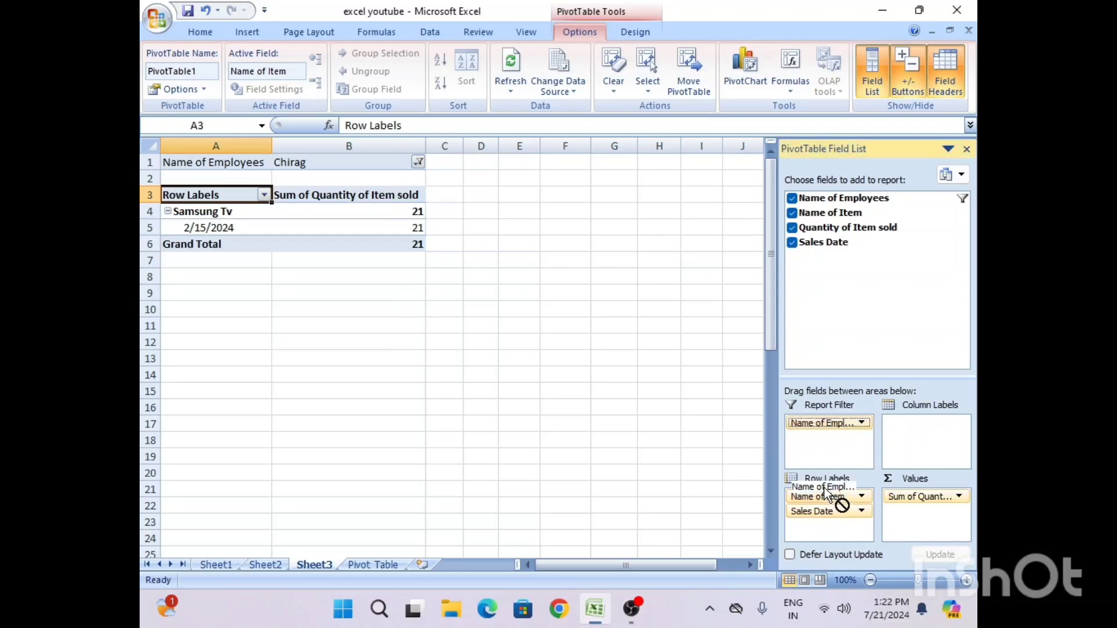
drag(825, 528, 825, 527)
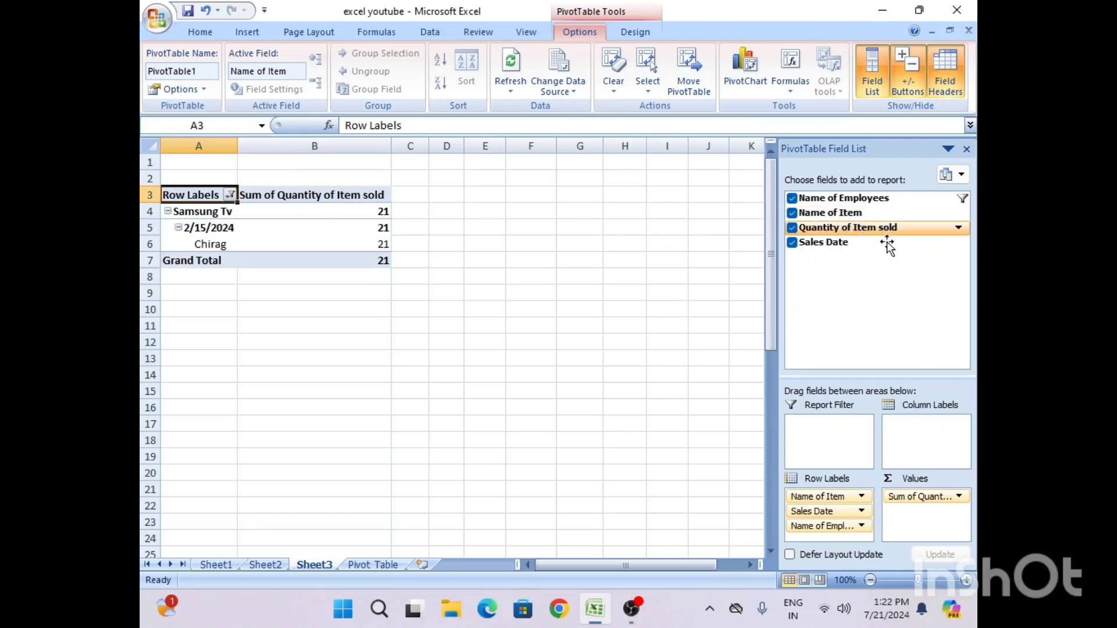
Move Name of Employees to the beginning of Row Labels, and shift it back down one position at a time to the end
click(814, 526)
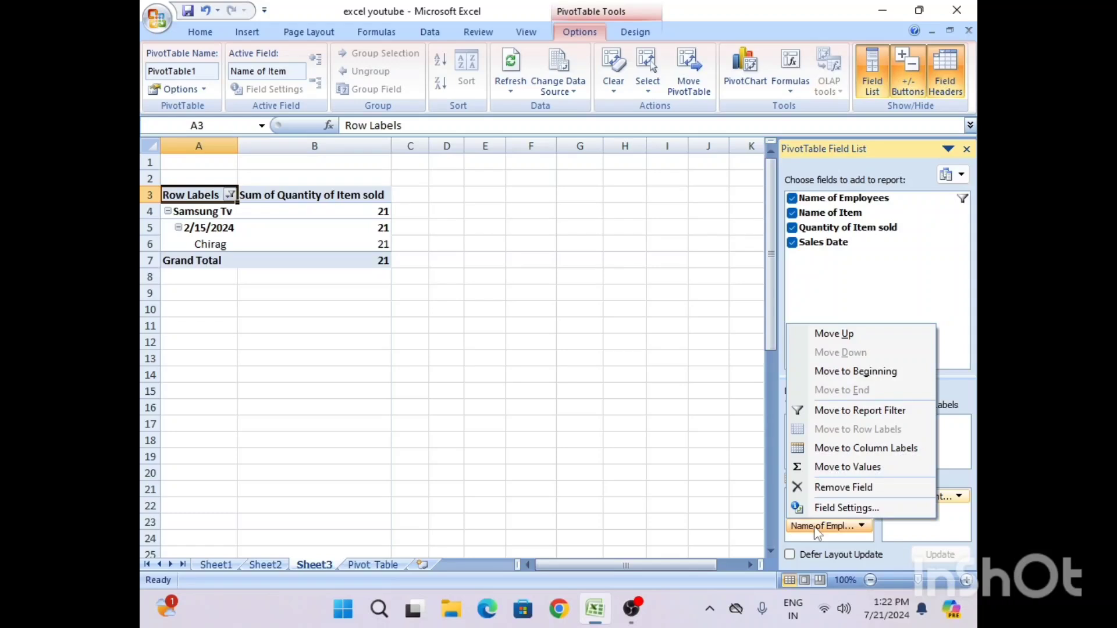
click(831, 372)
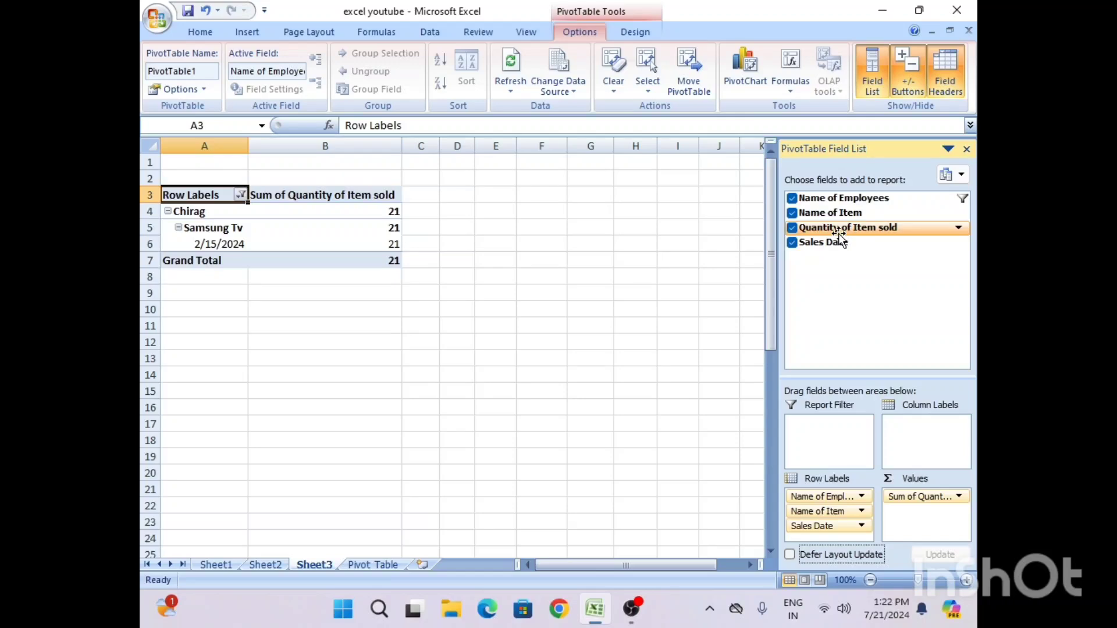
click(829, 497)
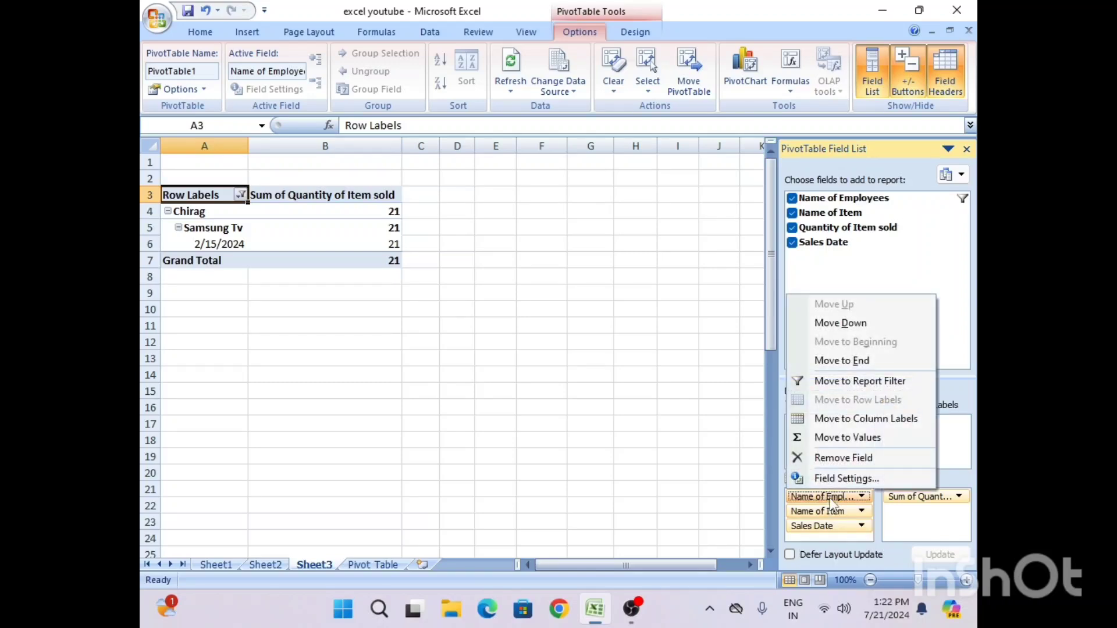
click(831, 324)
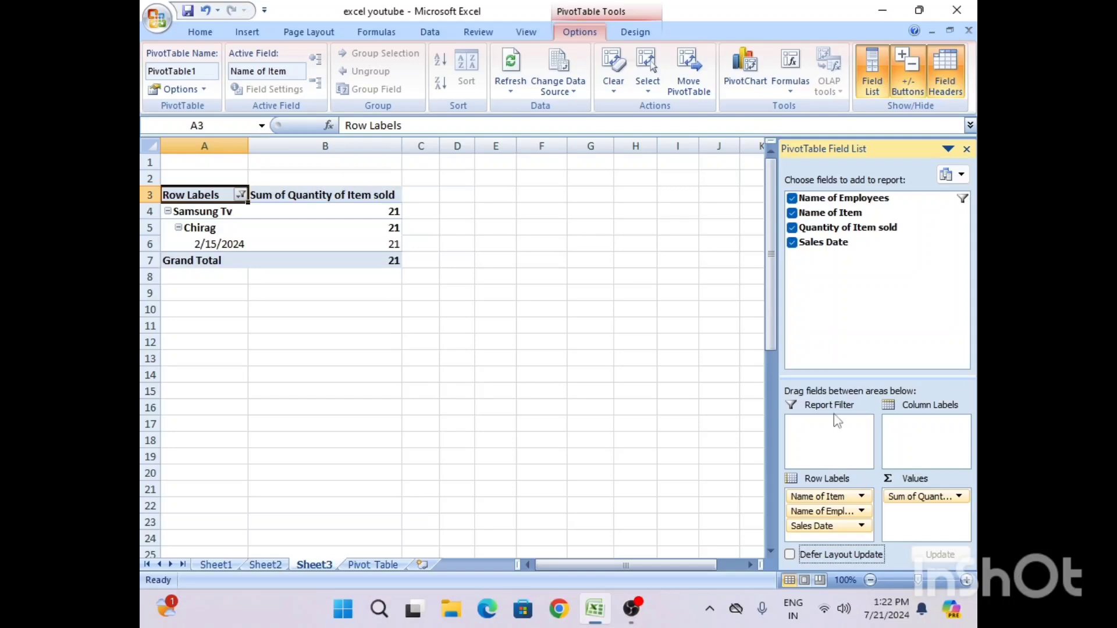
click(838, 512)
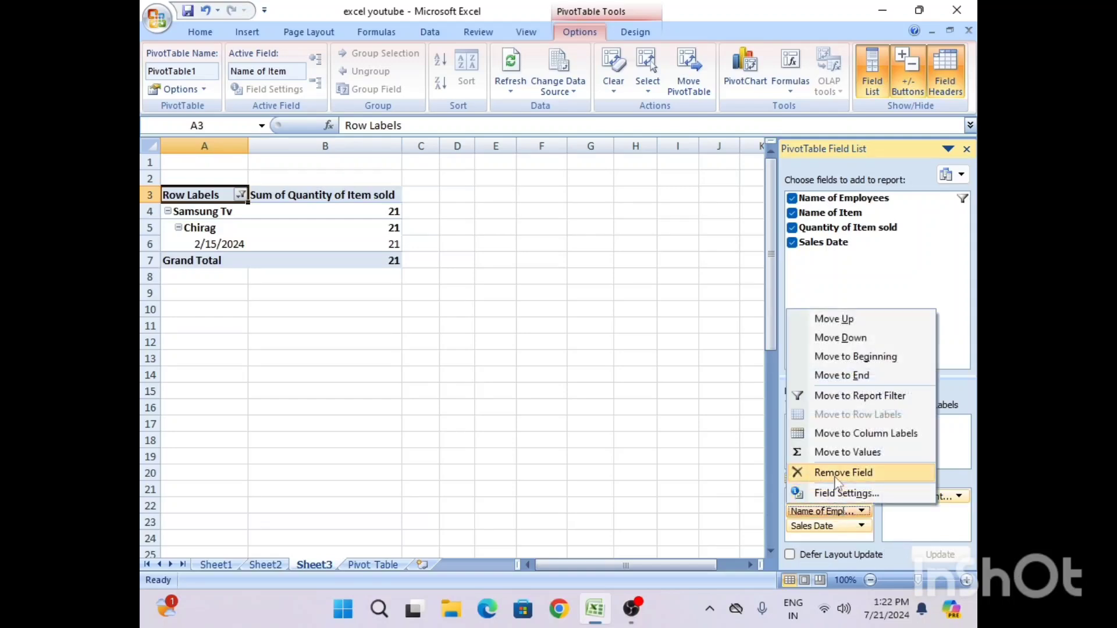
click(840, 336)
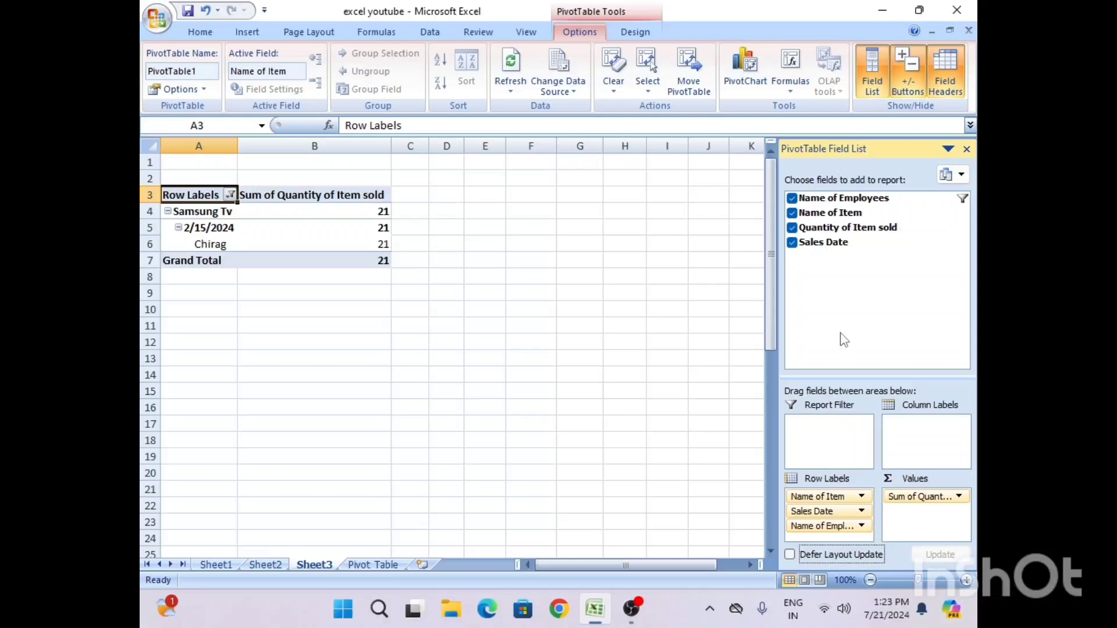
Reorder Row Labels by moving Sales Date up one position, Name of Employees to the beginning, and Name of Item above Sales Date
click(829, 514)
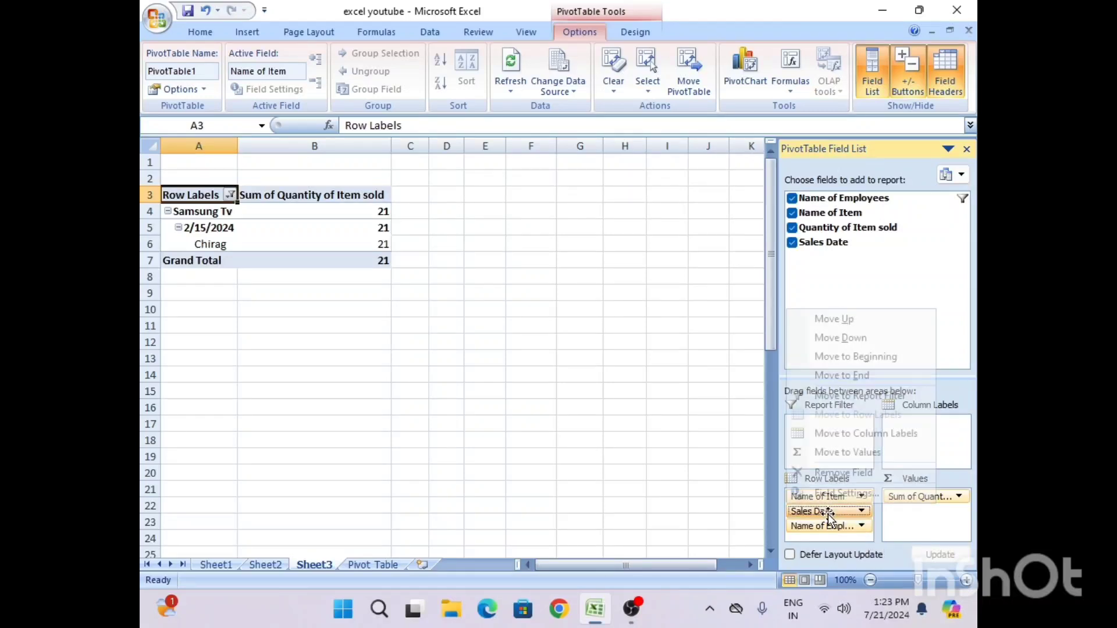
click(839, 322)
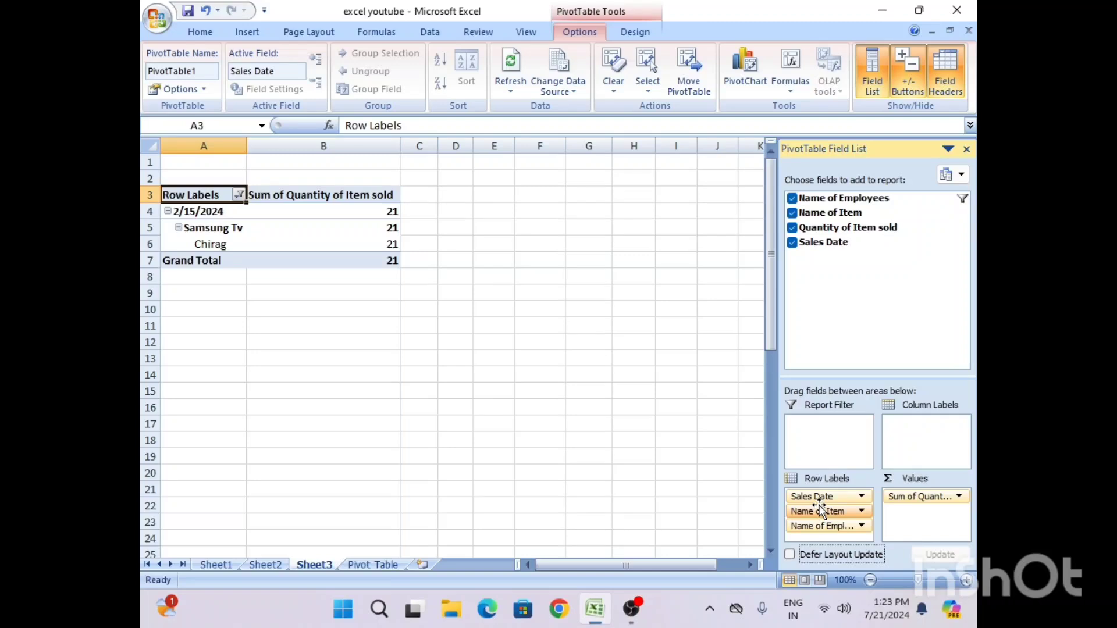
click(823, 527)
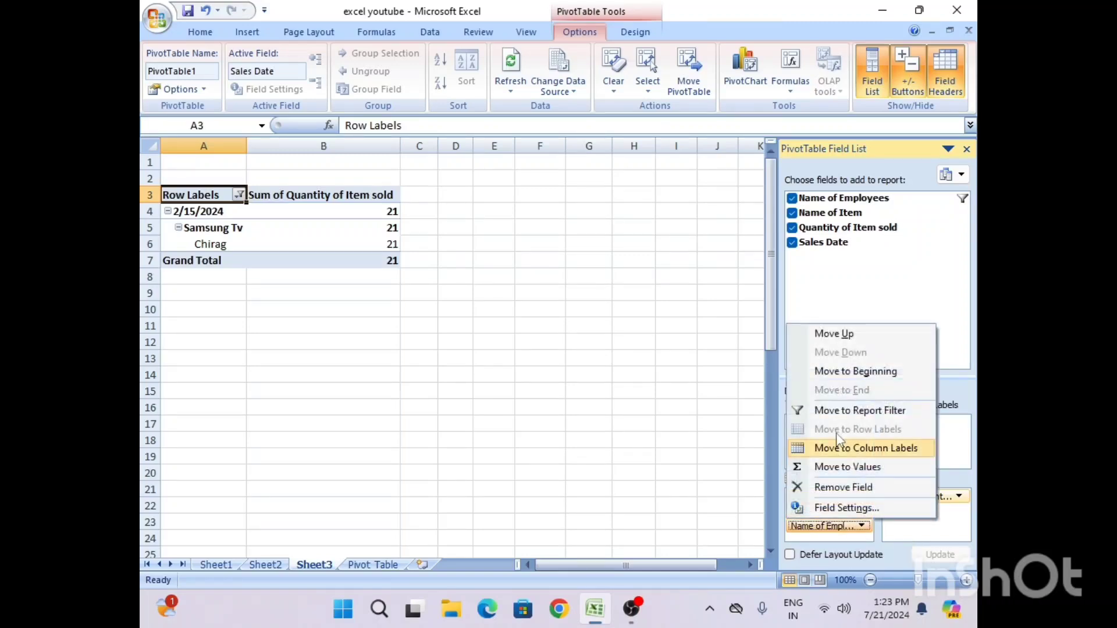
click(836, 375)
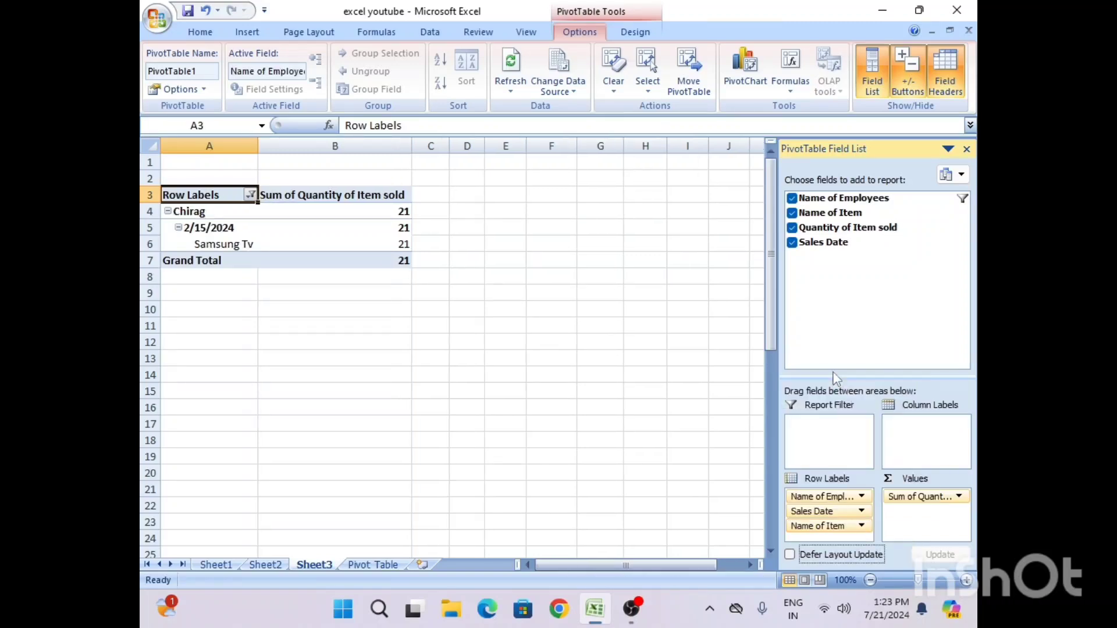
click(809, 527)
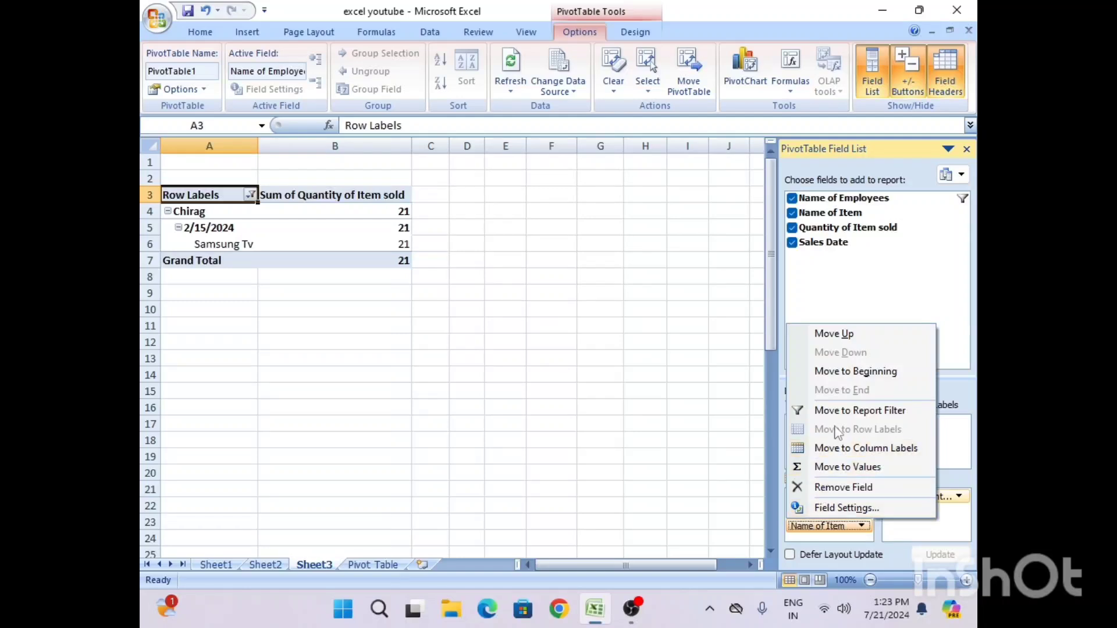
click(838, 335)
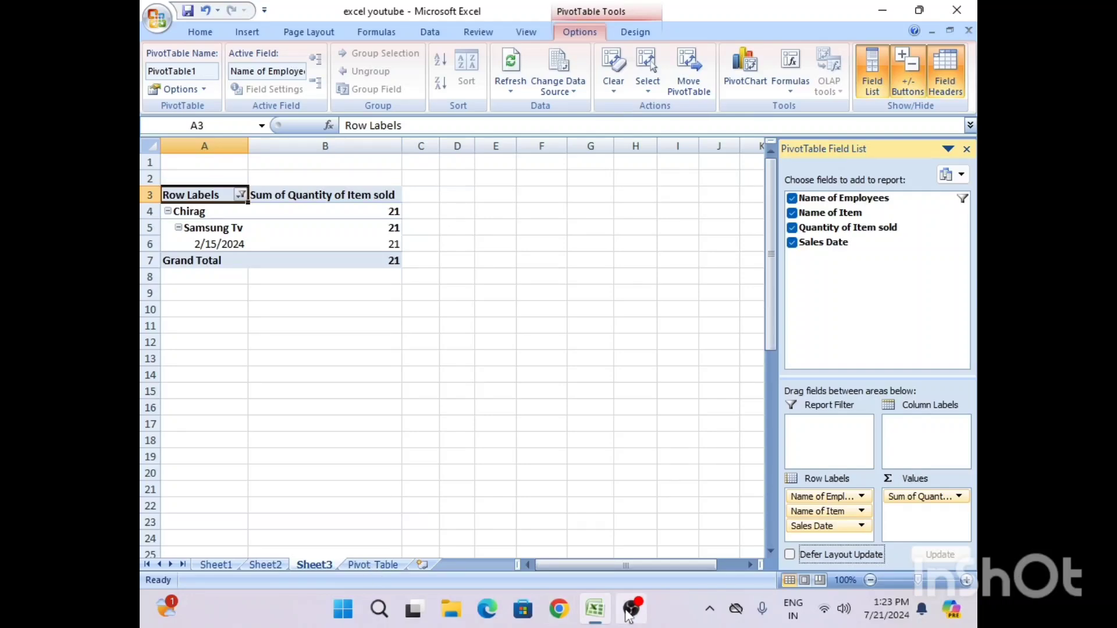
Minimize the workbook window to return to the desktop
mouse_move(632, 612)
click(884, 10)
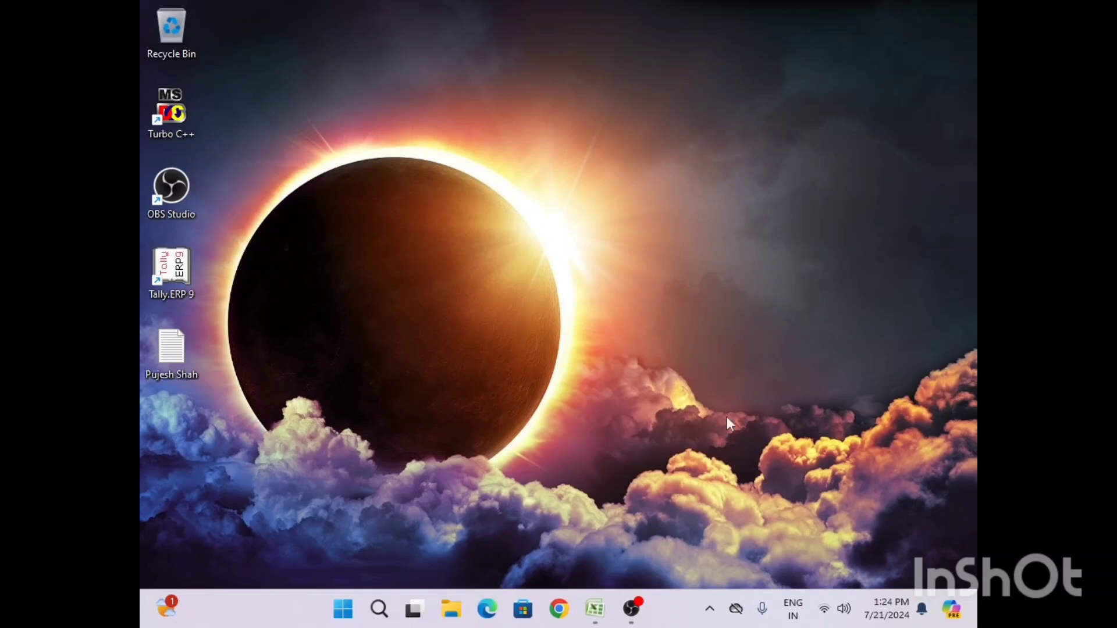